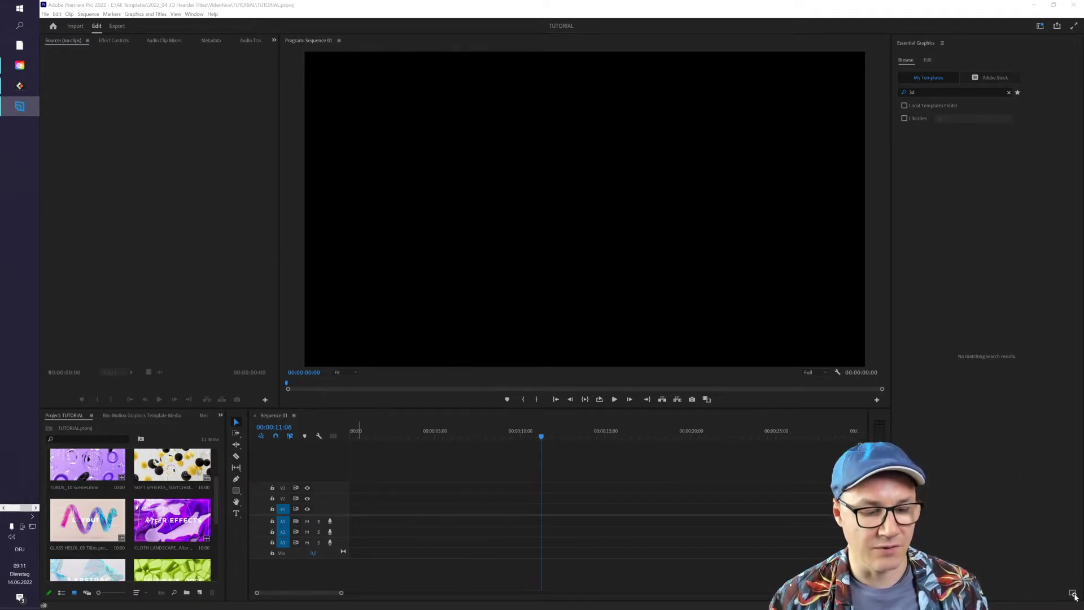
Install the motion graphics template "[GIM] 3D ABSTRACT TITLES - Cloth Landscape.mogrt" from the Project Files folder and select it
click(1072, 594)
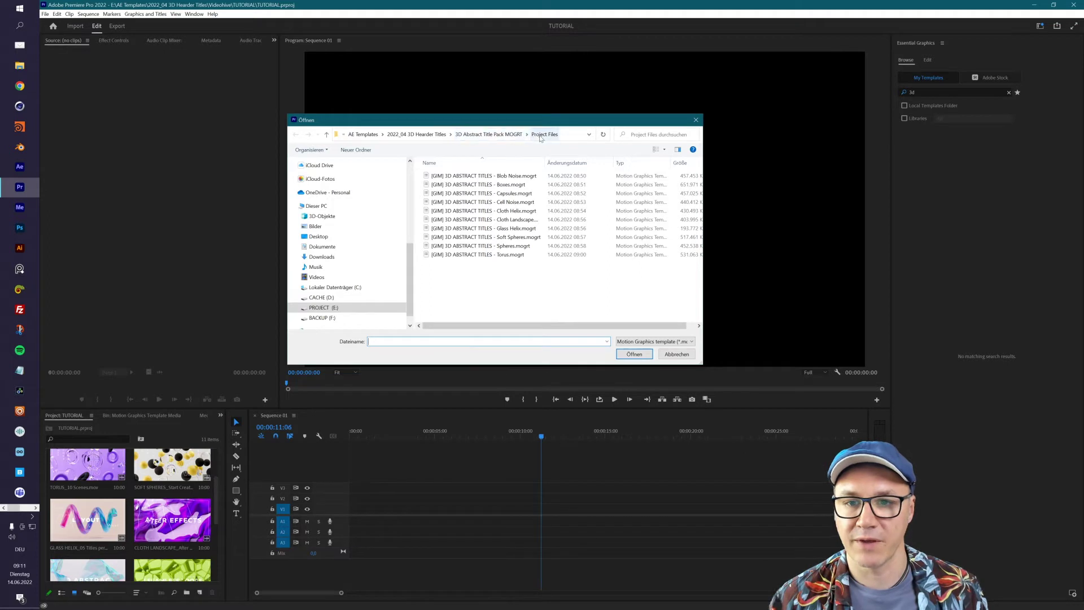
click(549, 137)
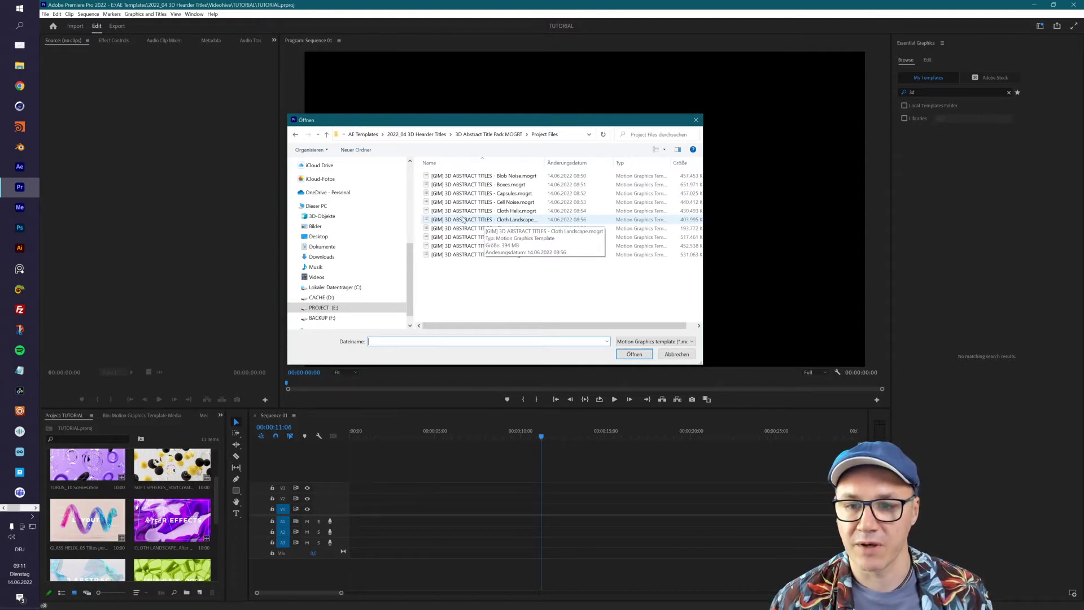
click(464, 220)
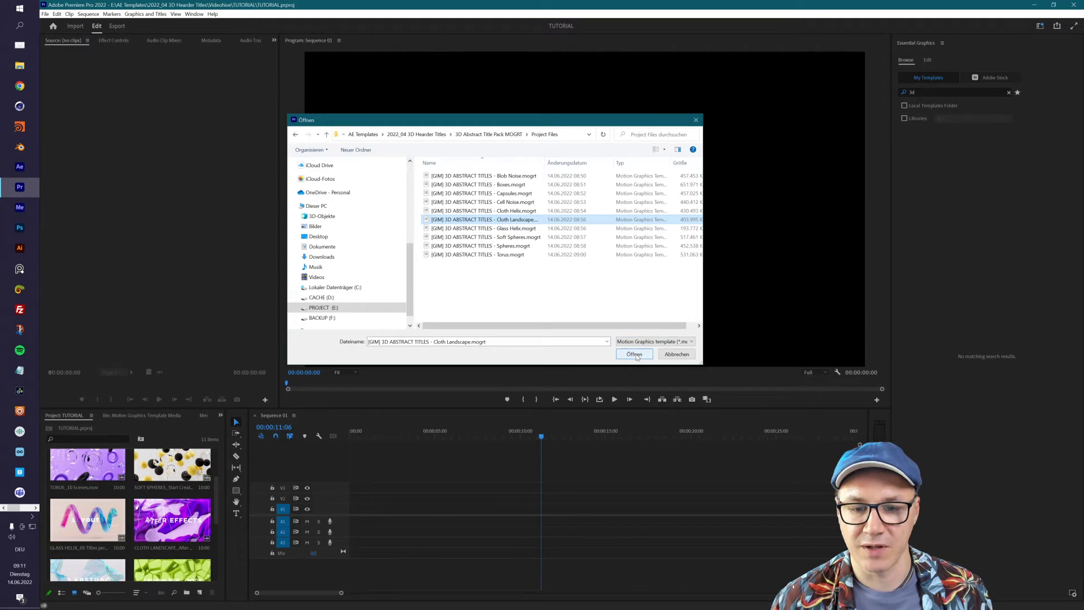
click(635, 354)
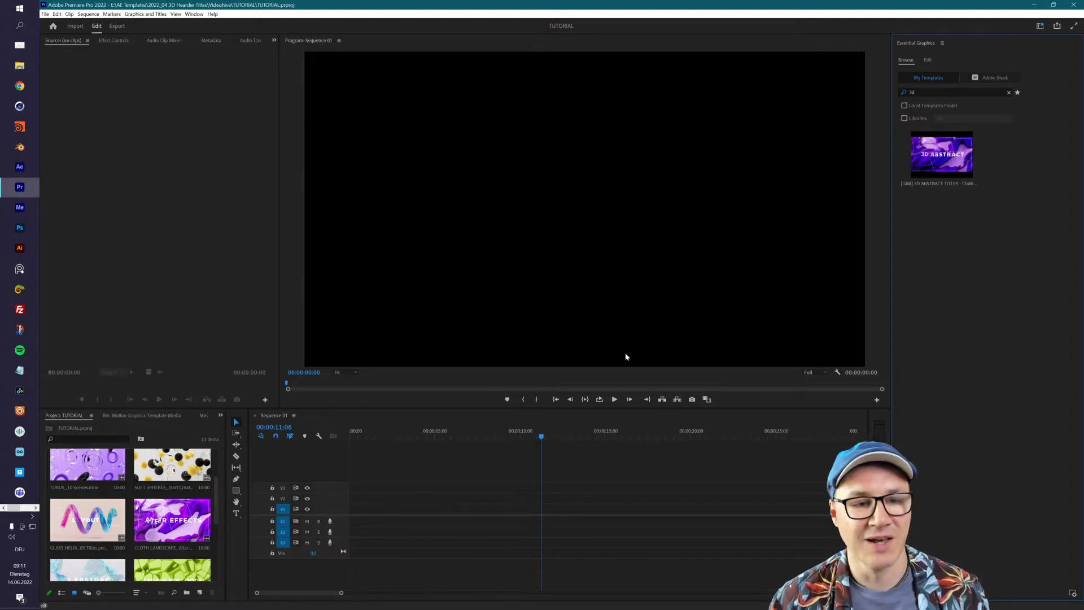
click(928, 164)
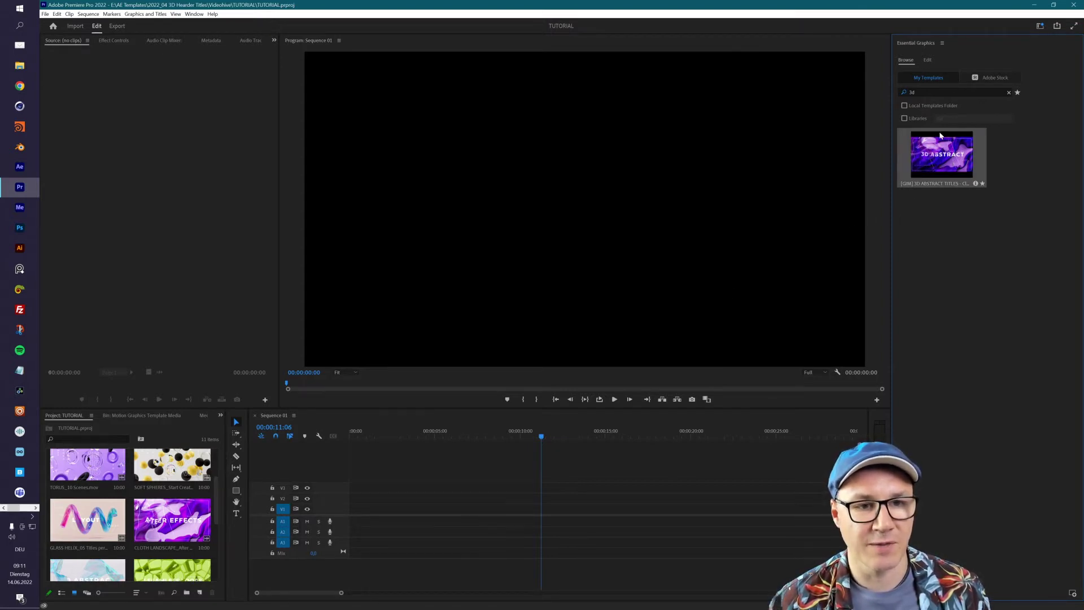
Search the installed templates for "gim" and return the search term to "3d"
click(921, 92)
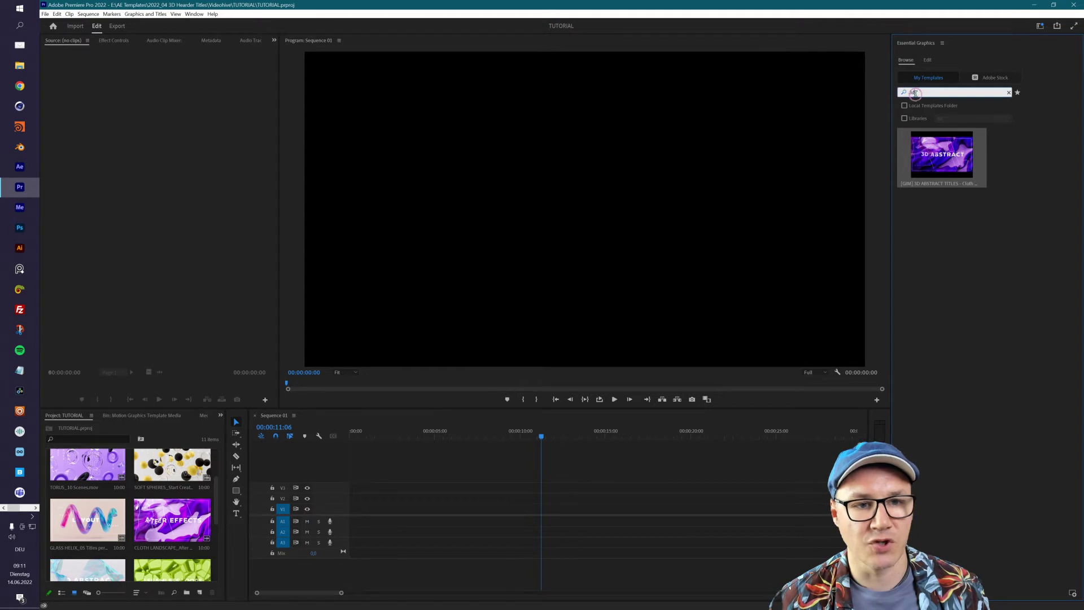
key(BackSpace)
key(BackSpace)
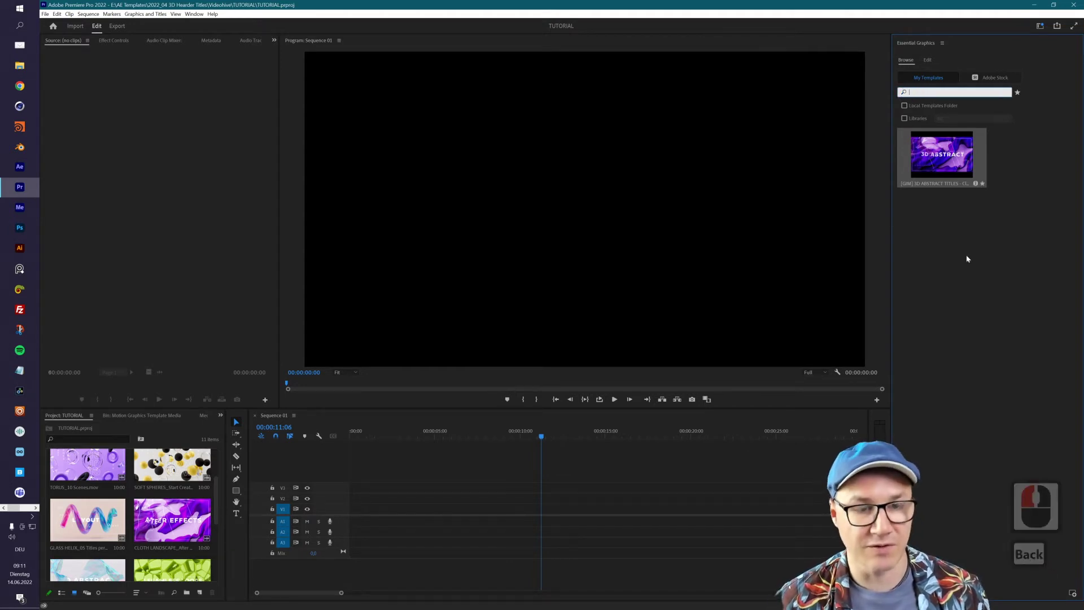
click(924, 92)
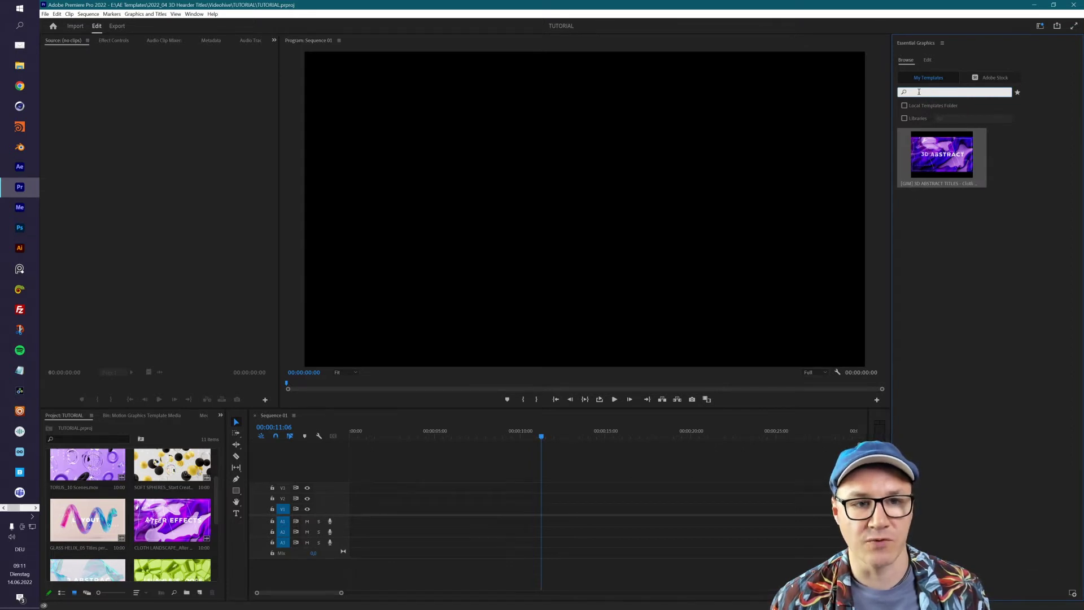
text(gim)
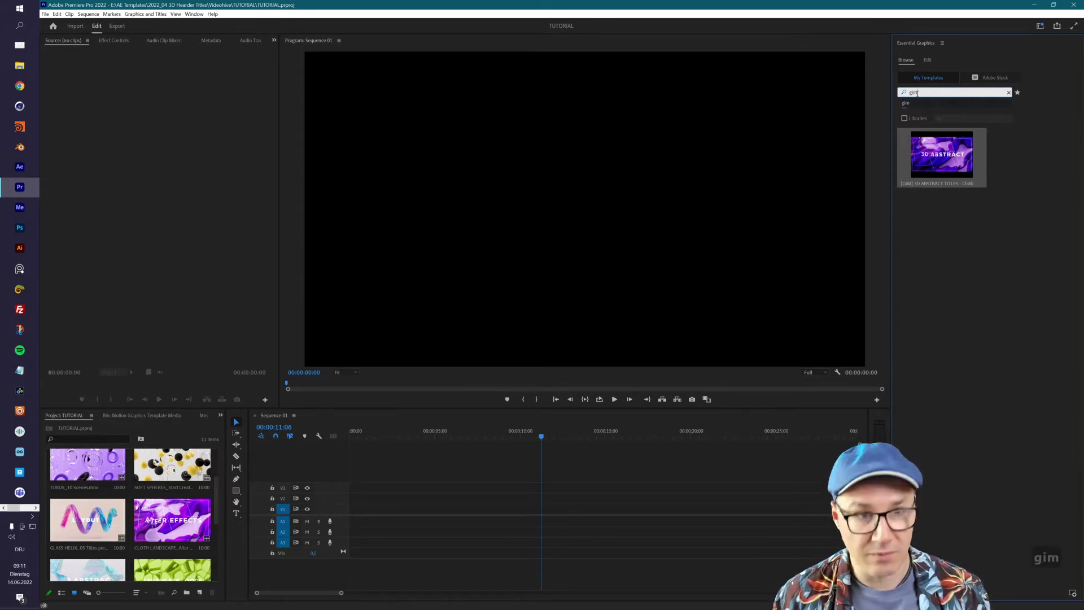
key(Return)
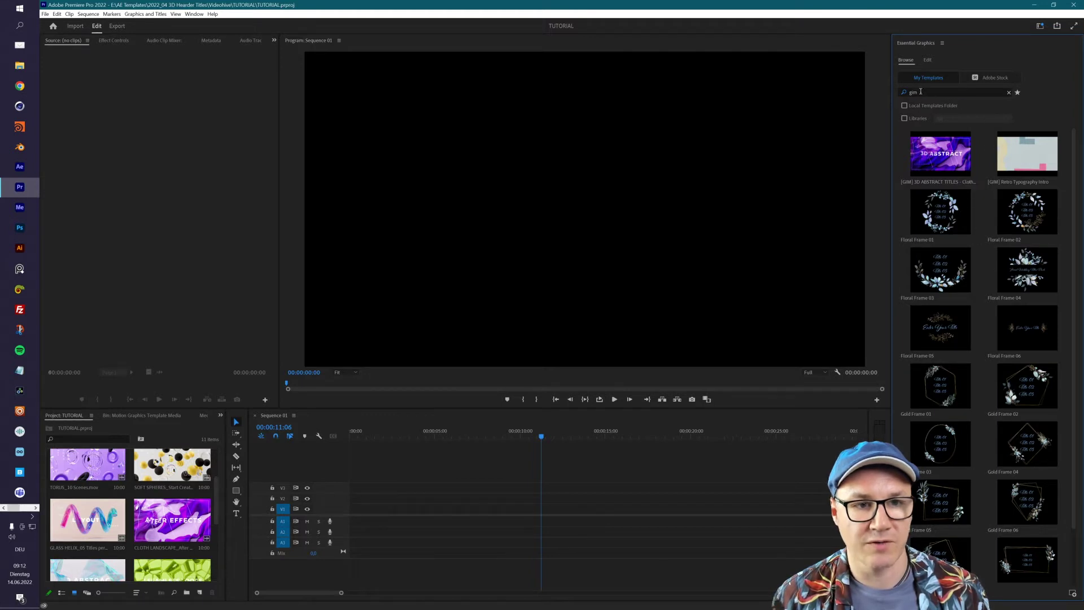
click(921, 92)
key(ctrl+a)
text(3d)
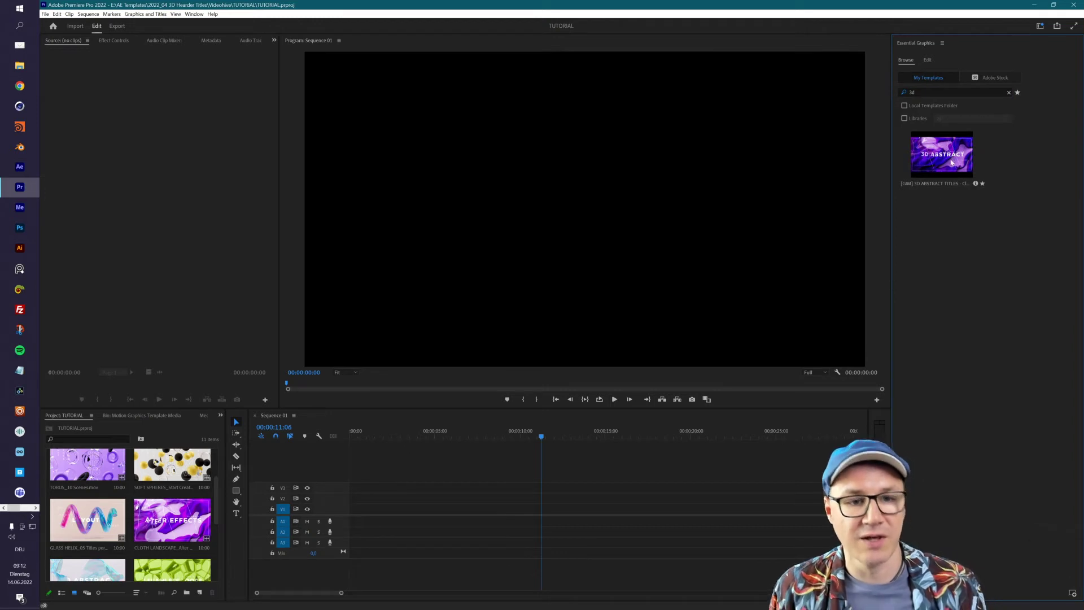
Place the Cloth Landscape template at the start of video track V1 and move the playhead to 00:00:05:19
click(949, 164)
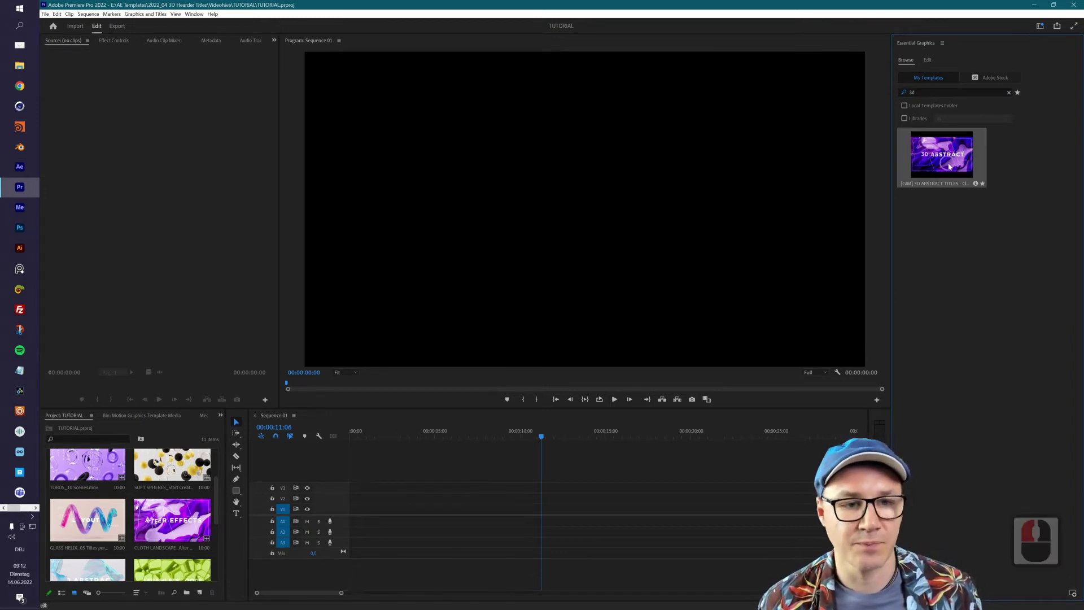
drag(938, 162, 333, 516)
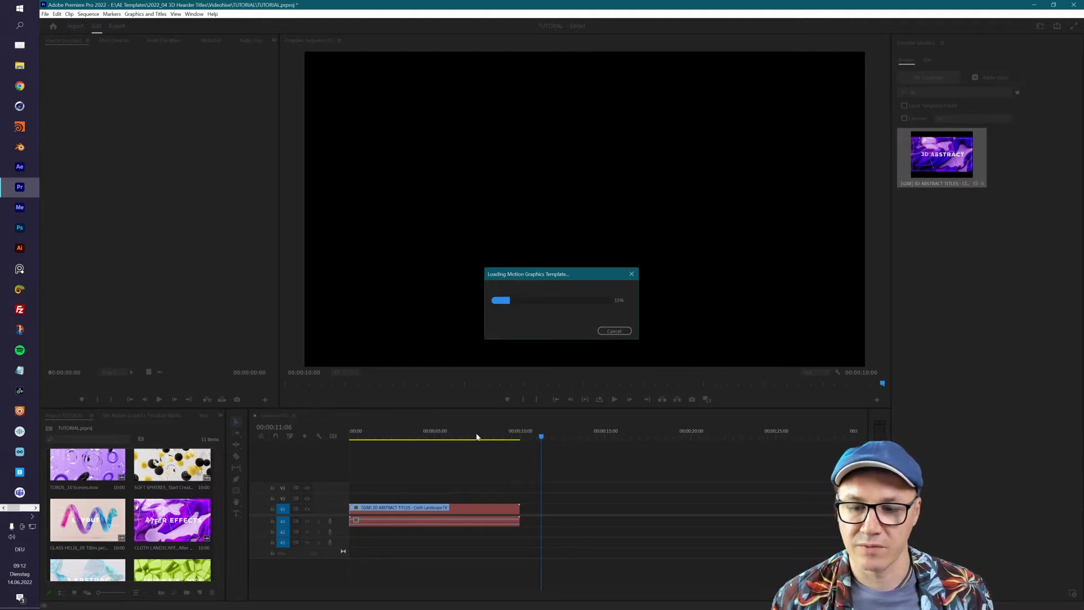
drag(476, 436, 448, 435)
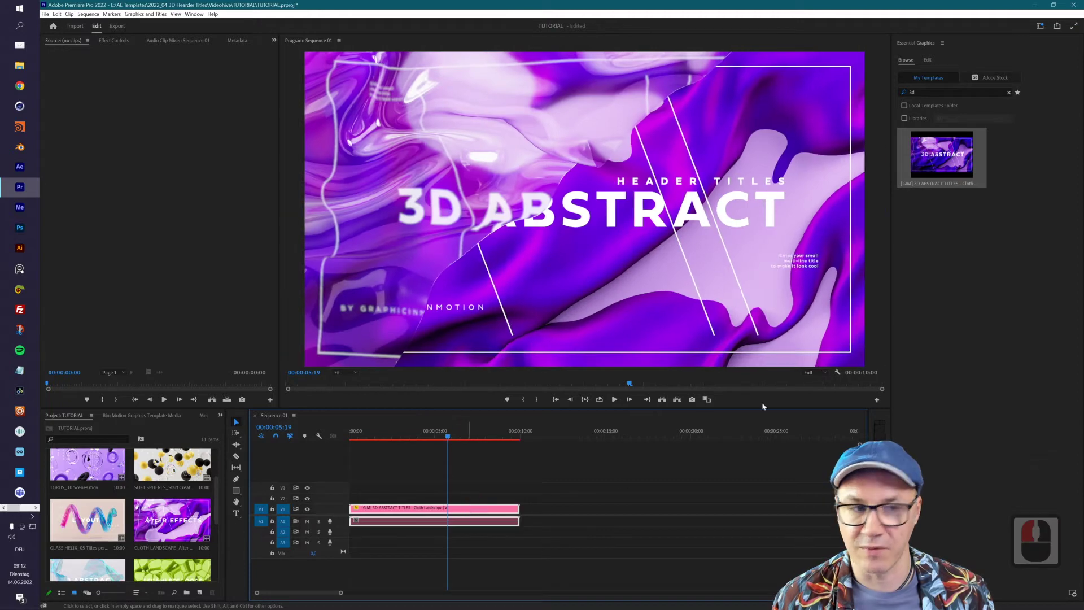
Preview the template's Title 02, Title 03, Title 04 and Title 05 - Logo layouts one at a time in its editable properties
click(929, 61)
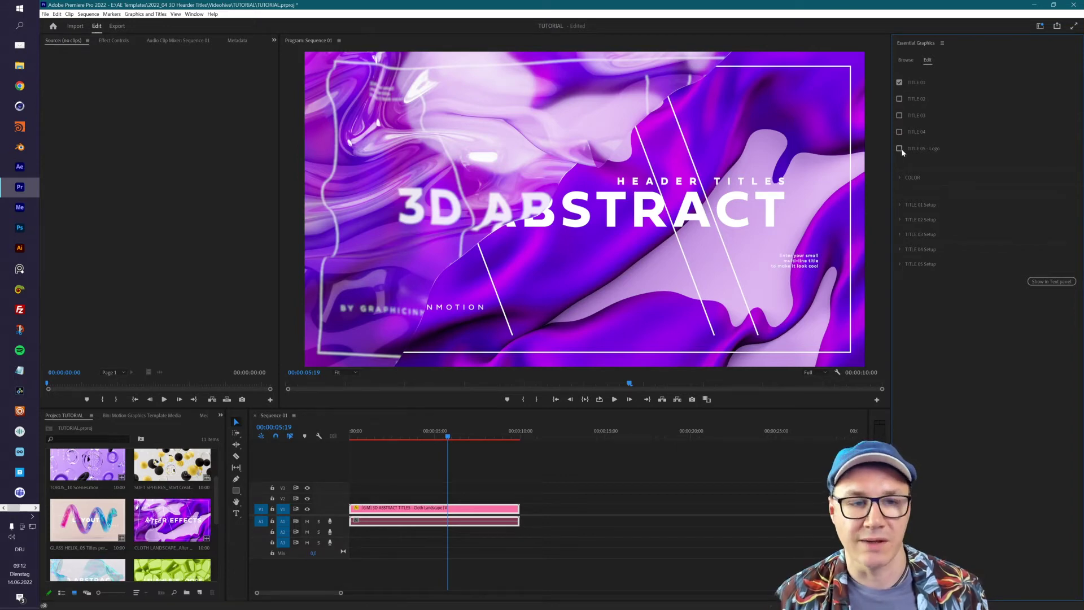
click(899, 83)
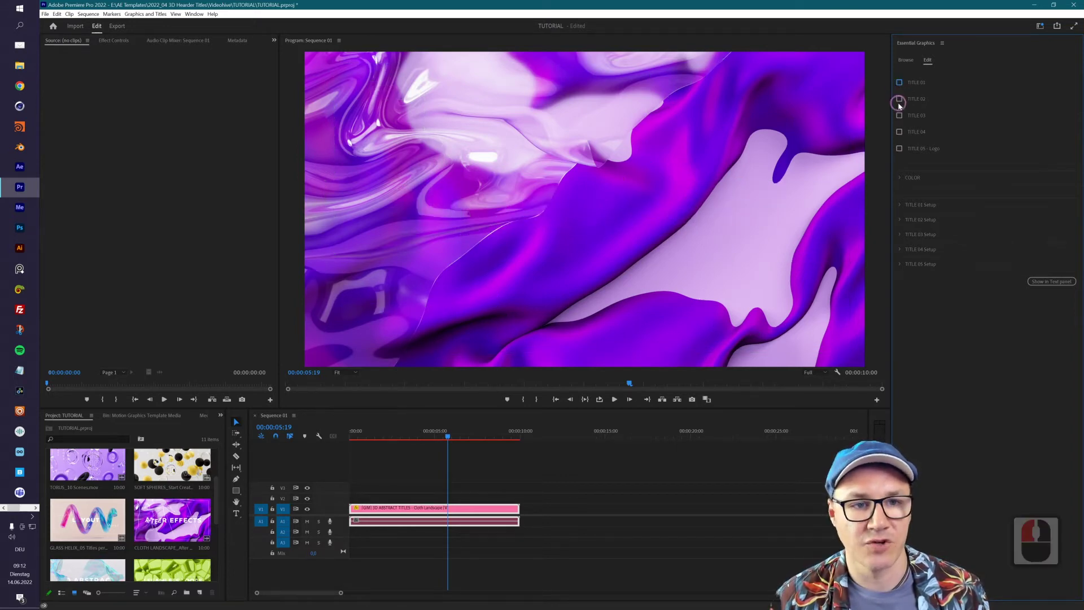
click(899, 99)
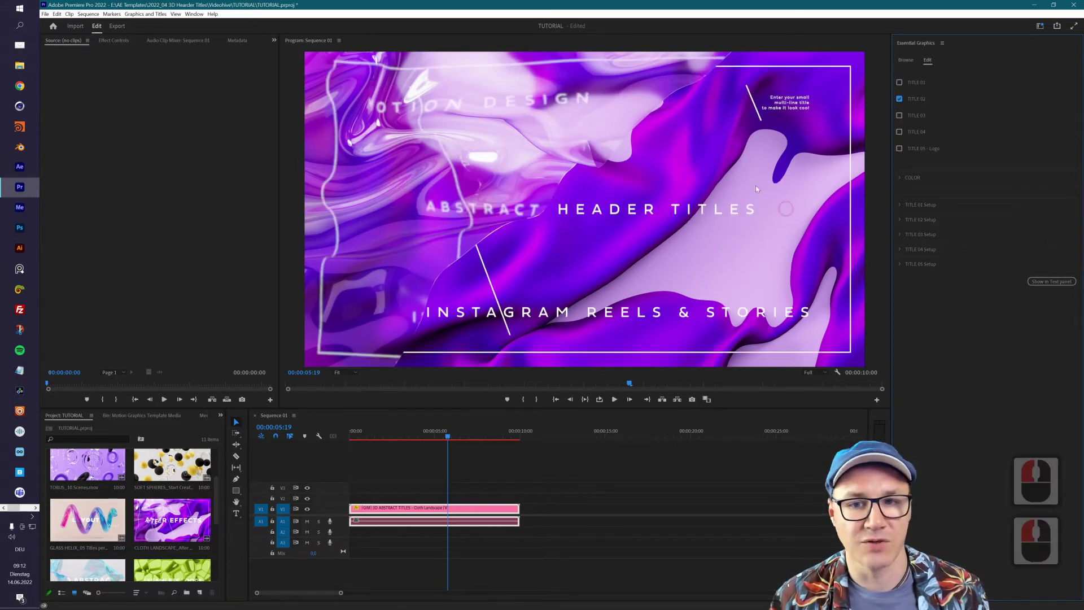
click(900, 99)
click(899, 115)
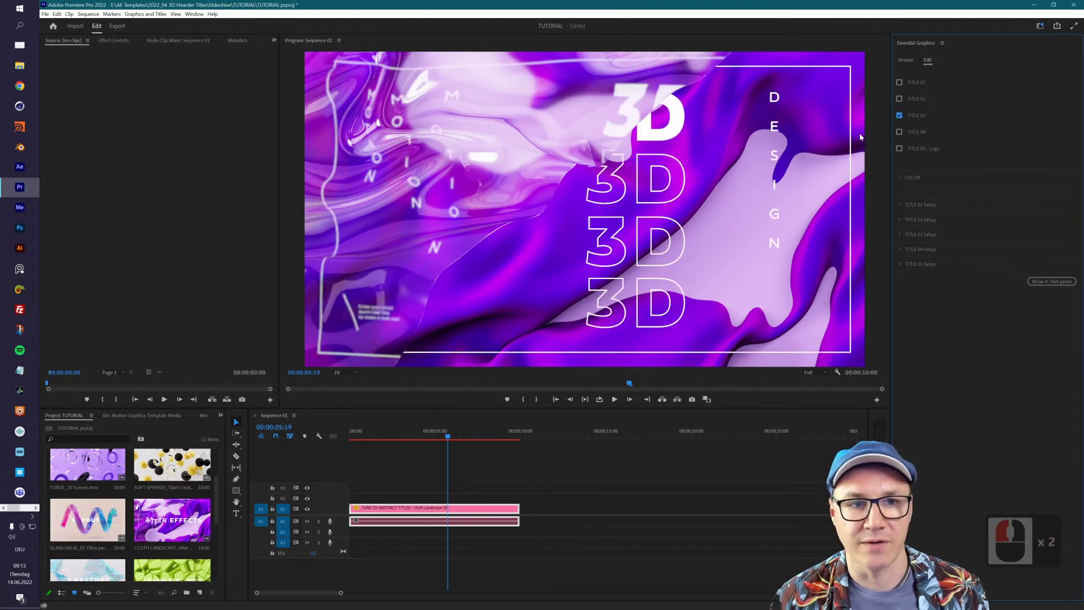
click(900, 132)
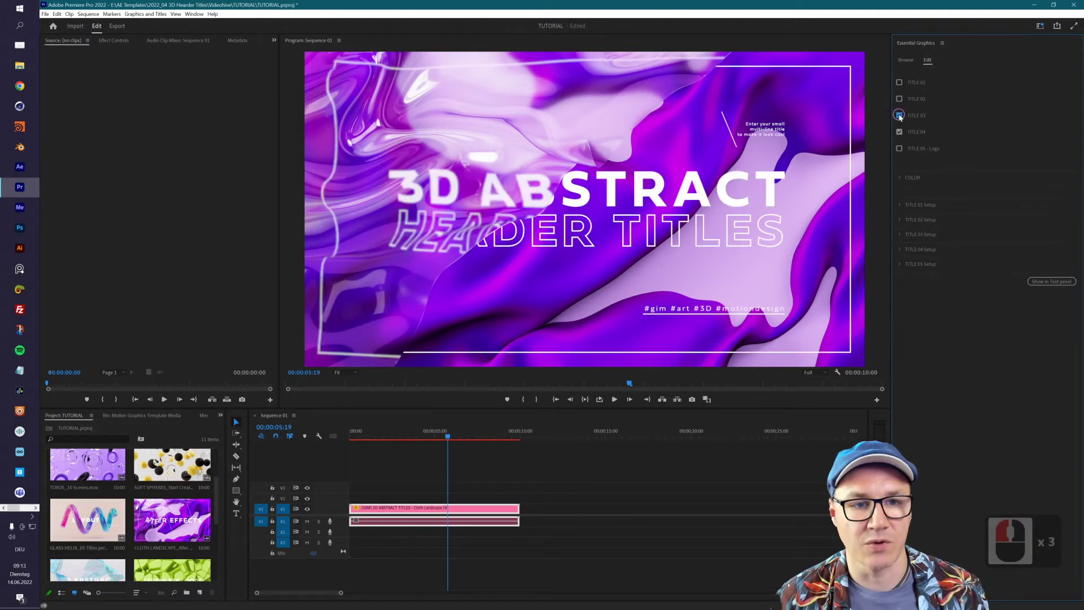
click(899, 115)
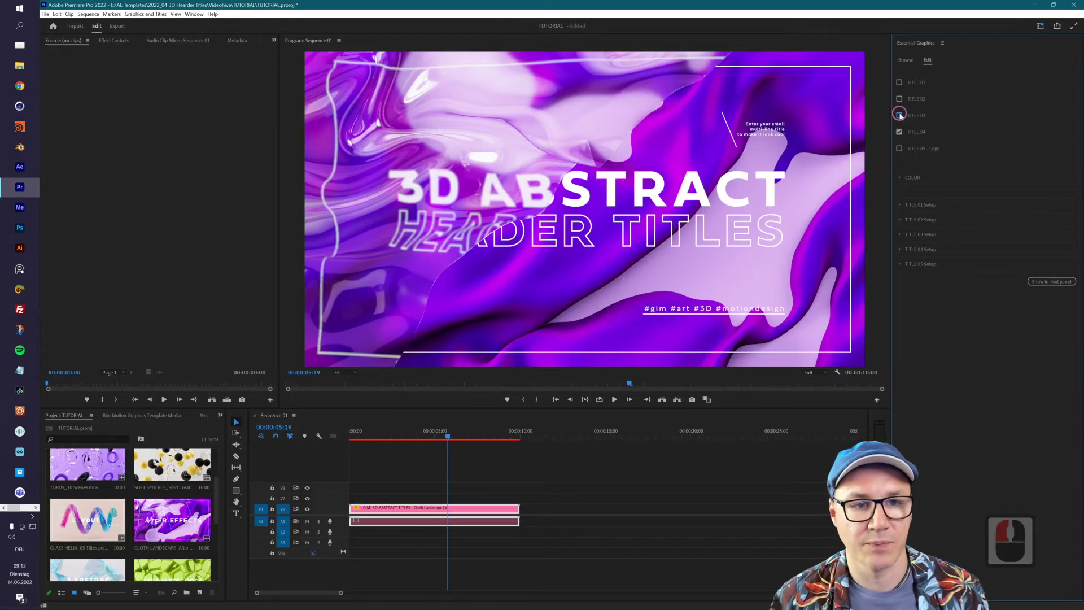
click(900, 131)
click(909, 149)
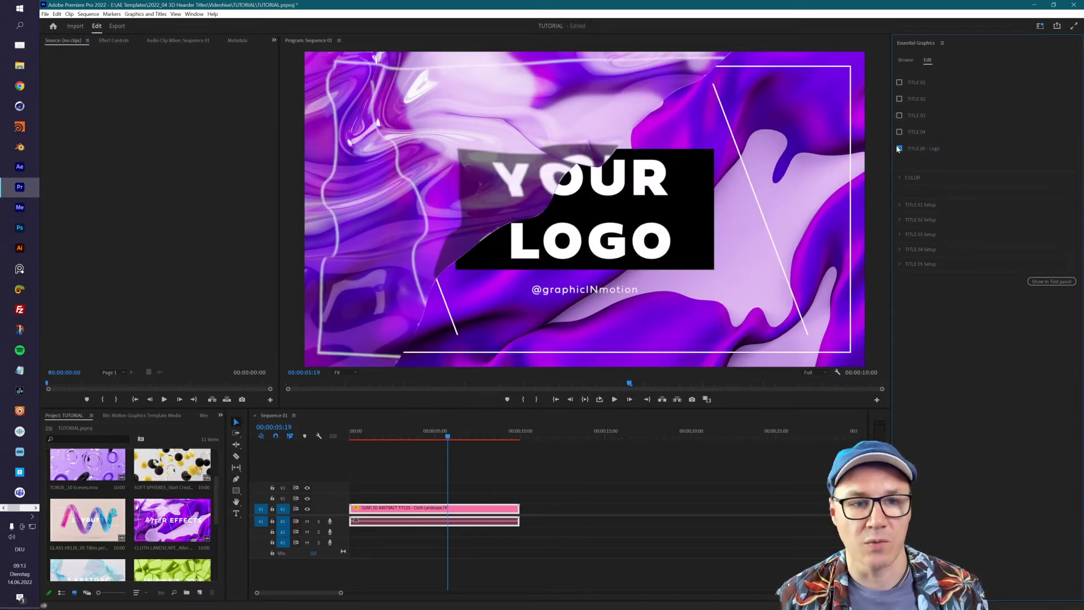
click(899, 149)
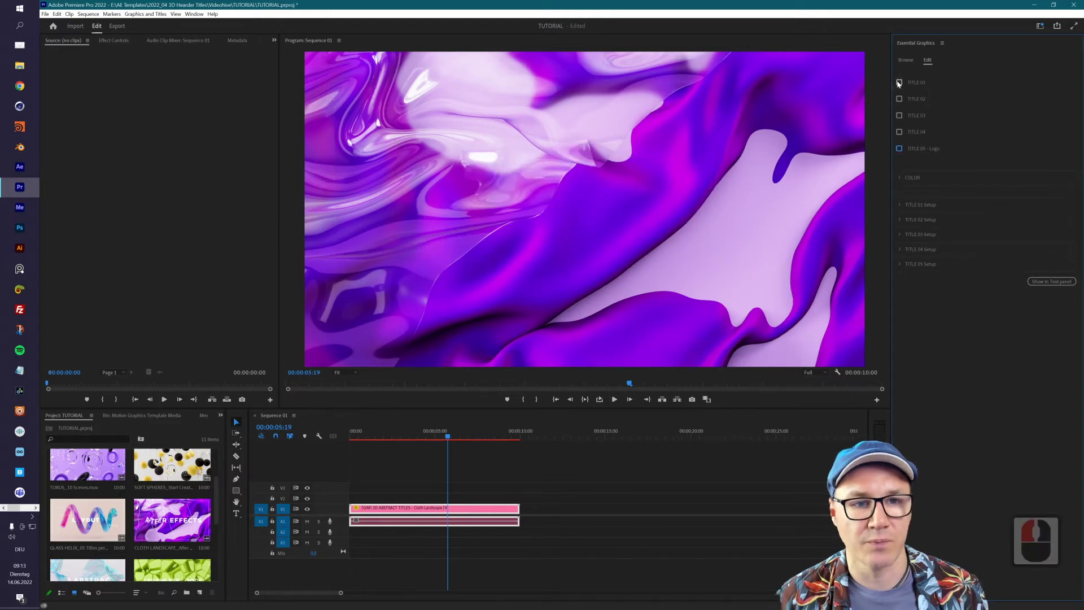
Make Title 04 the only active title layout, with Title 01 switched off
click(899, 83)
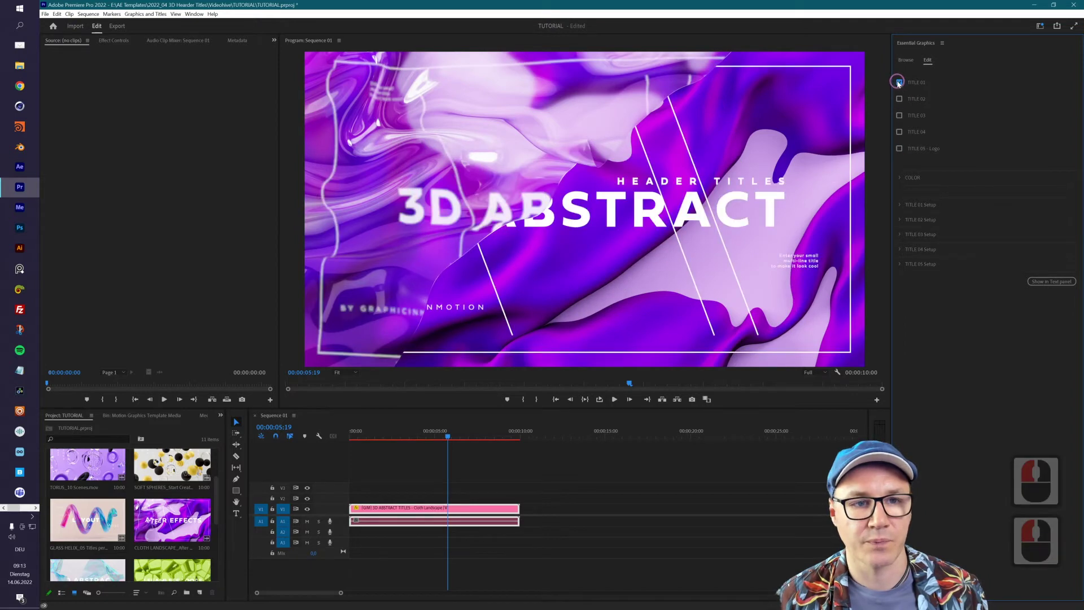
click(900, 131)
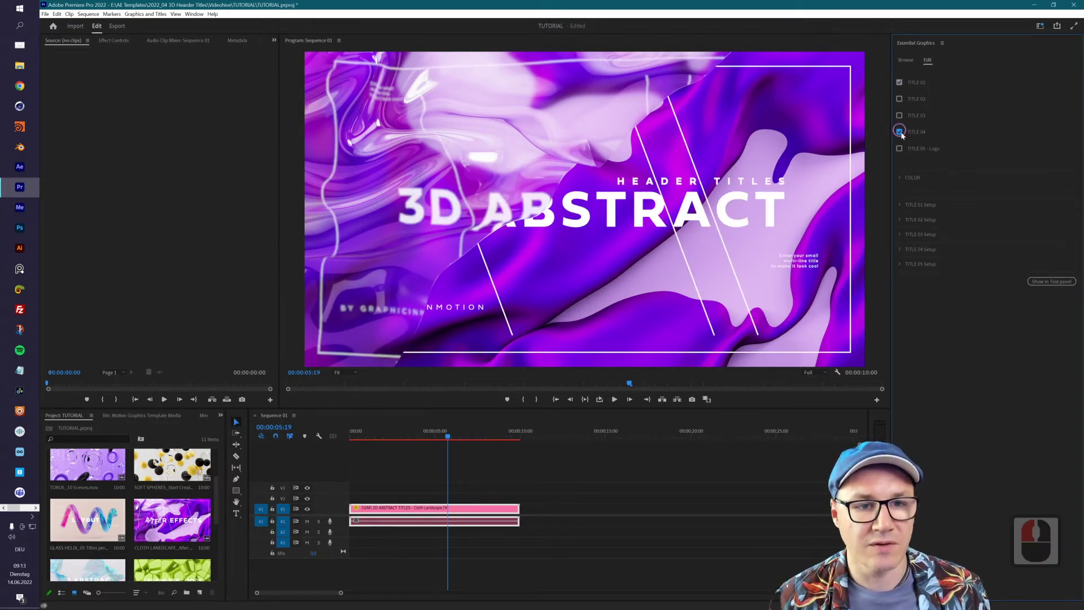
click(900, 82)
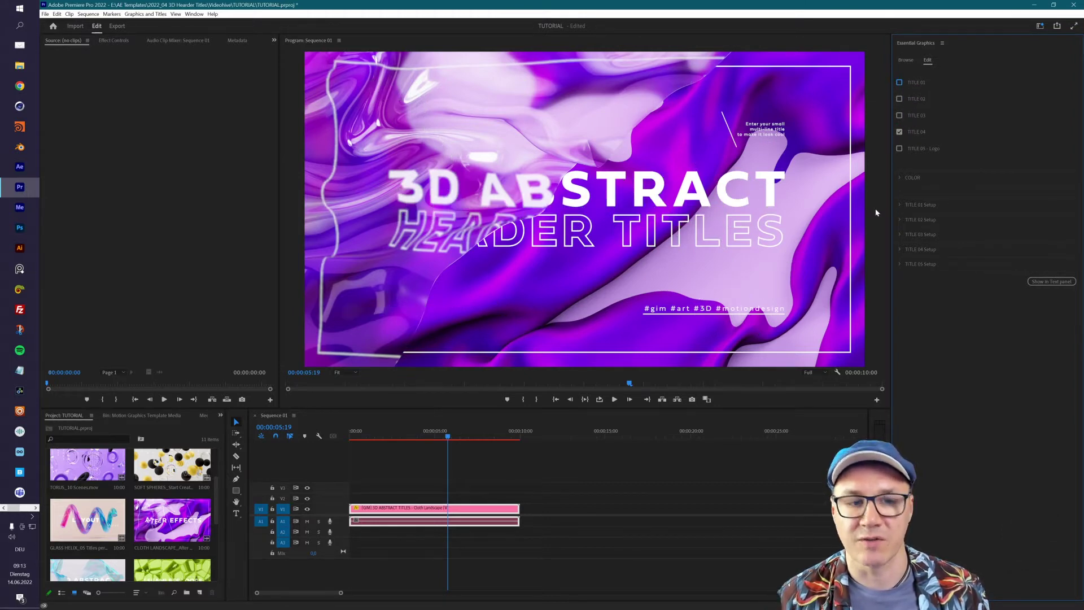
Try shifting the template's Hue Transform towards pink and reset it to 0
click(900, 178)
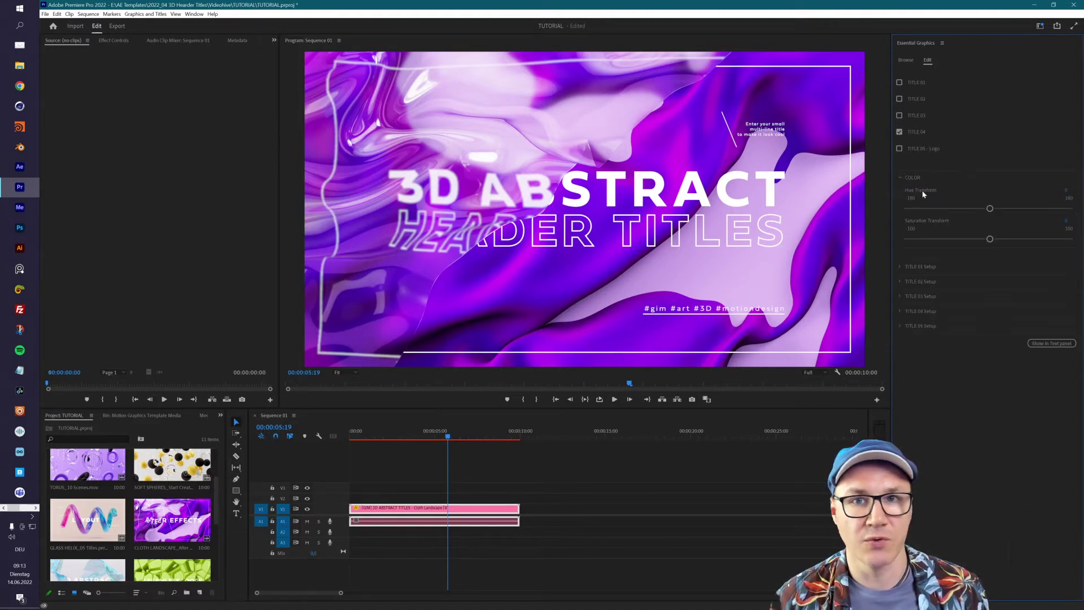
drag(989, 208, 1023, 214)
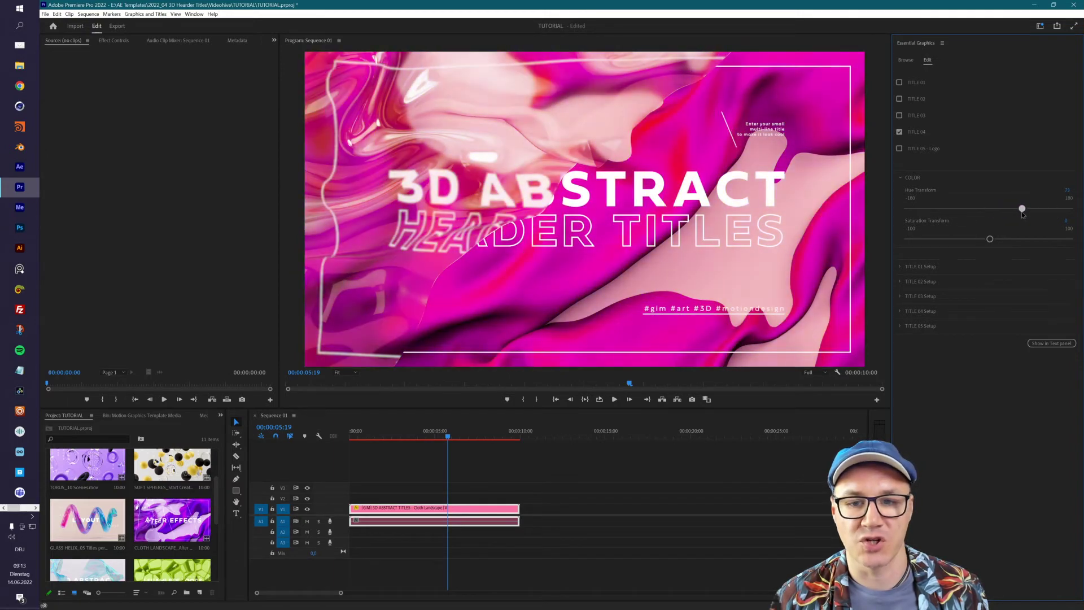
click(523, 117)
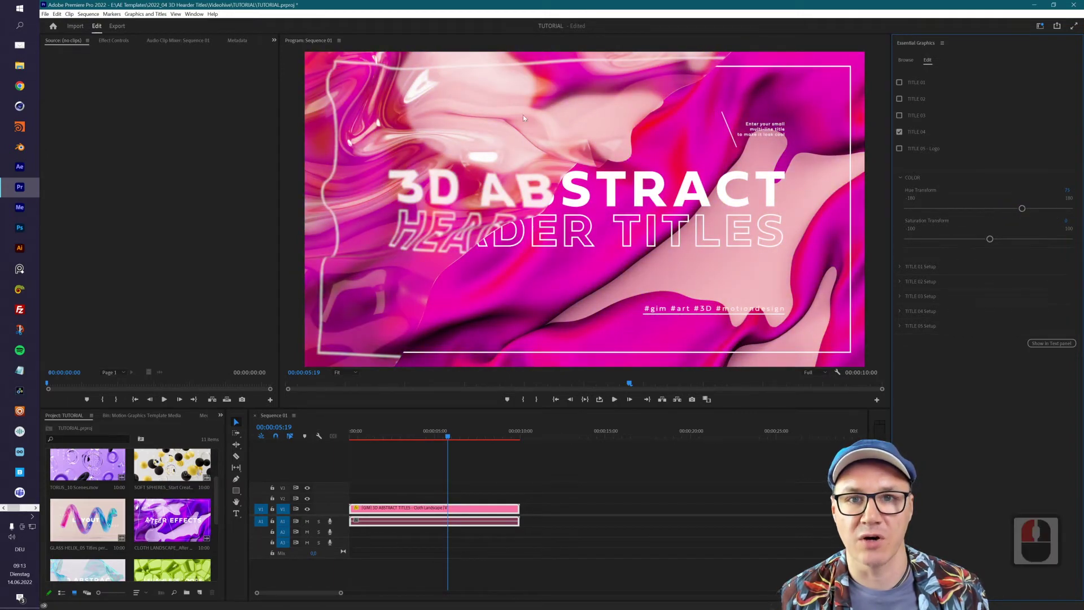
click(1066, 190)
text(0)
key(Return)
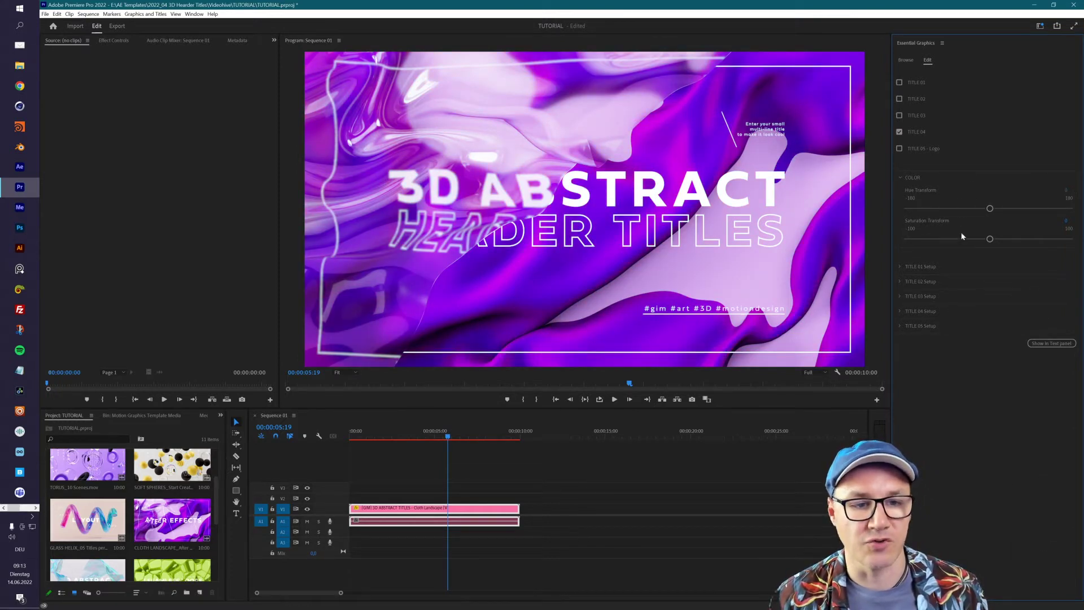
Try lowering the template's Saturation Transform and reset it to 0
mouse_move(990, 239)
mouse_down()
mouse_move(1001, 239)
mouse_move(959, 241)
mouse_move(973, 241)
mouse_up()
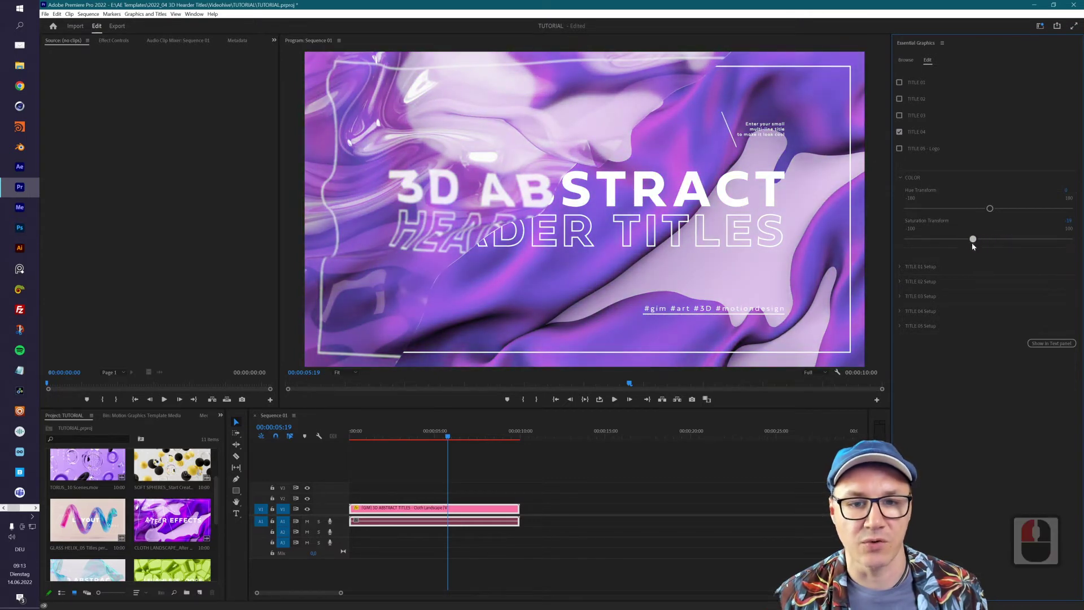
double_click(1068, 221)
text(0)
key(Return)
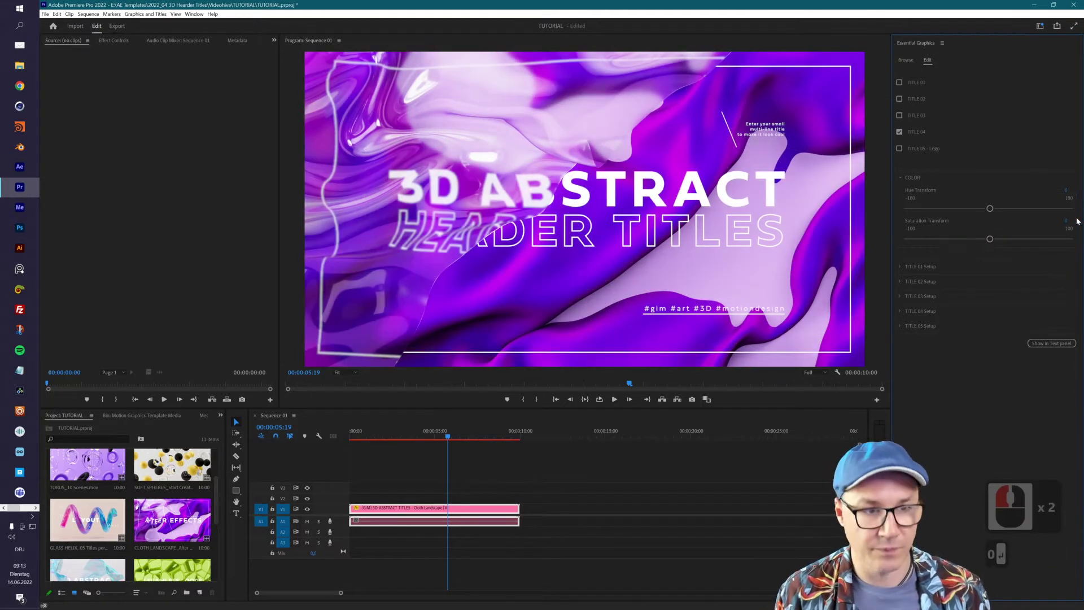
click(901, 177)
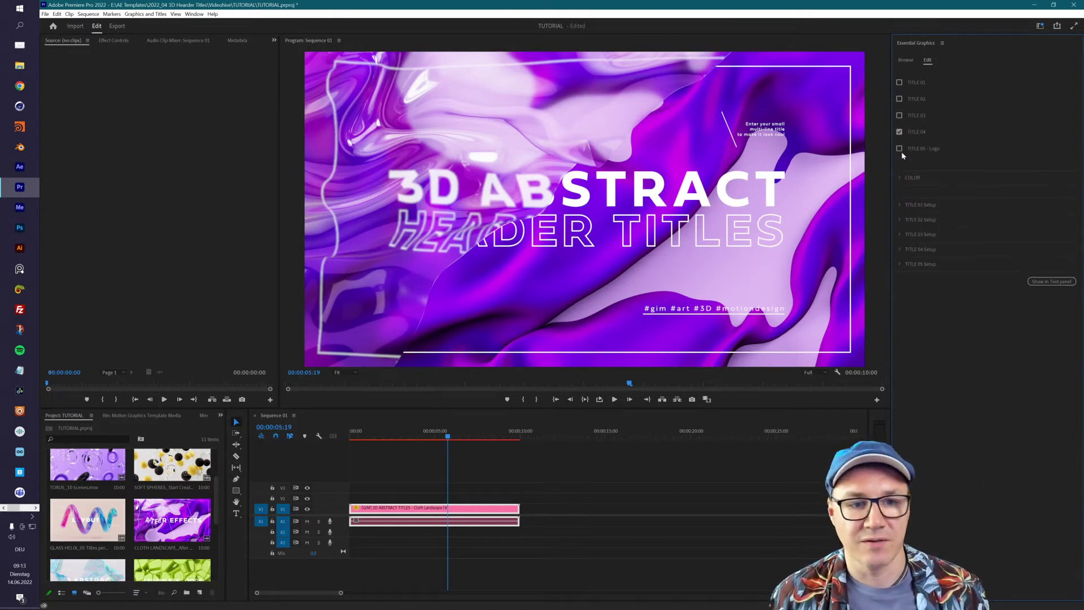
Try recolouring Title 04 with a purple sampled from the preview and a lighter purple, and reset it to white
click(901, 250)
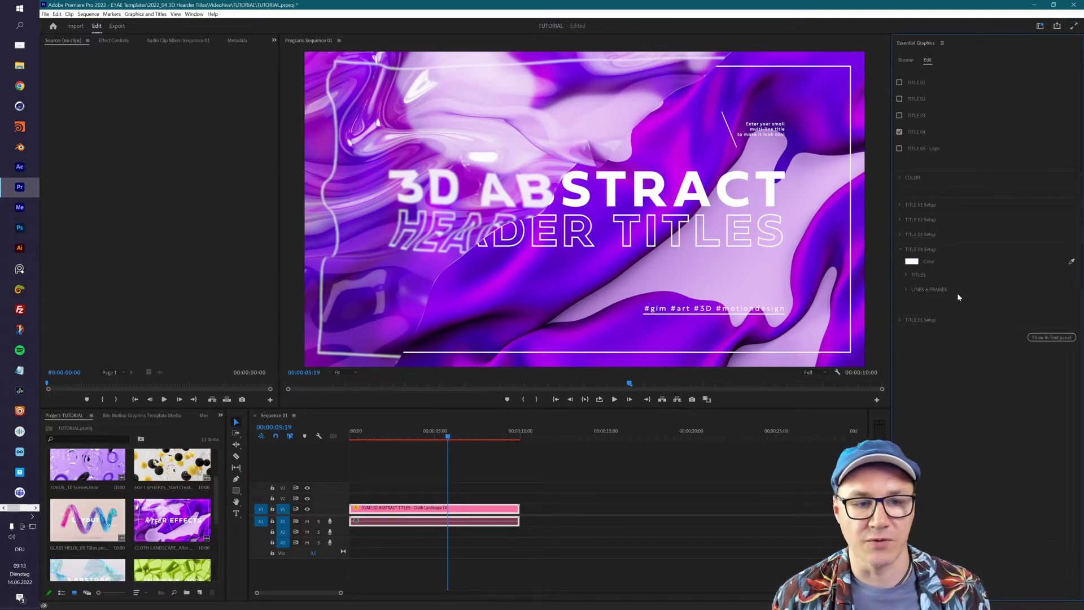
click(1071, 262)
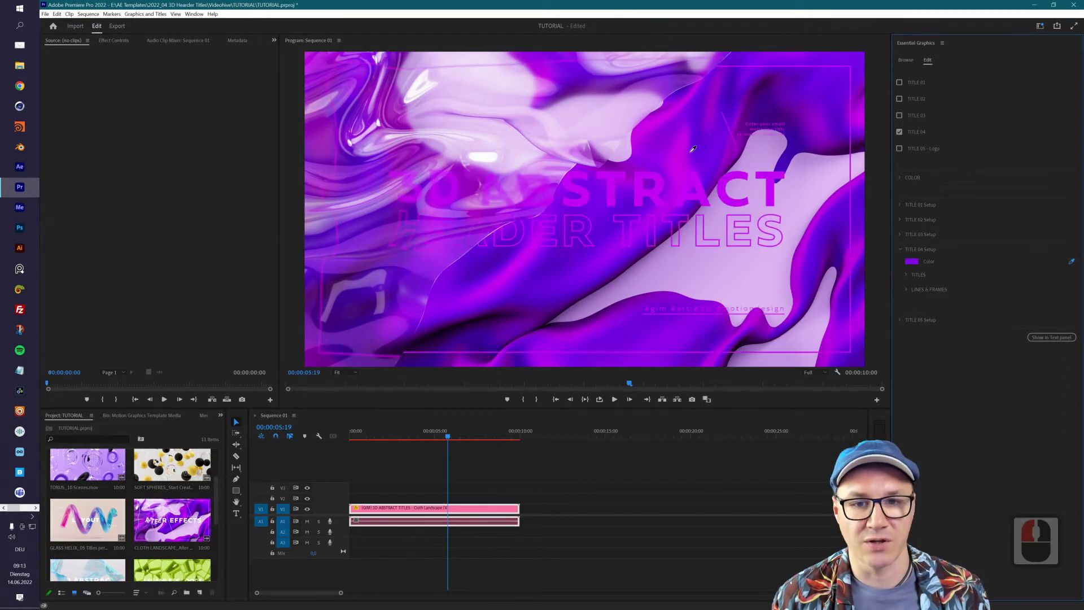
click(911, 261)
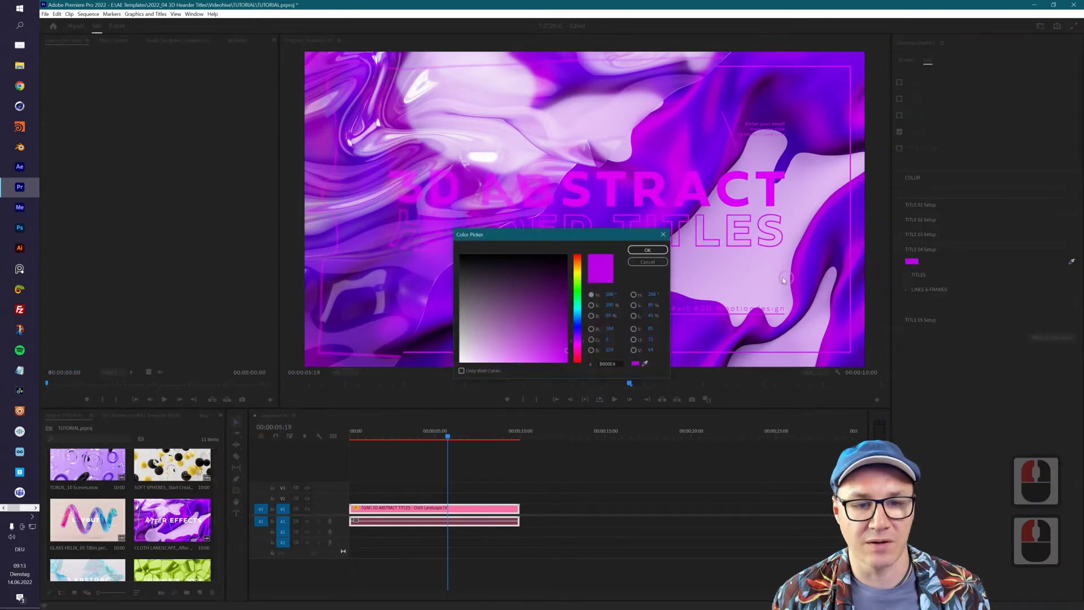
click(519, 353)
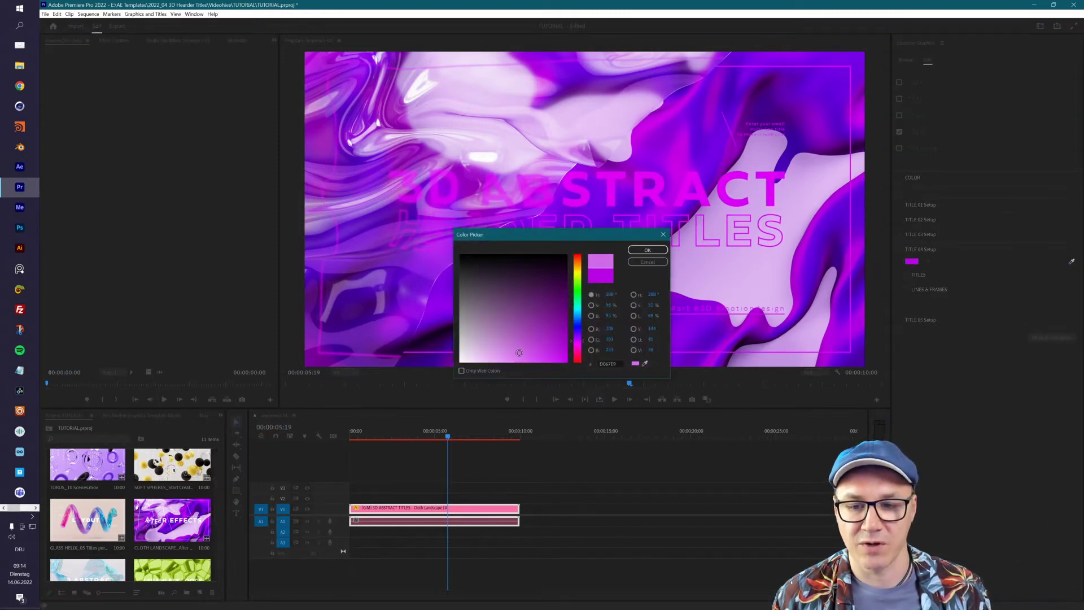
click(648, 250)
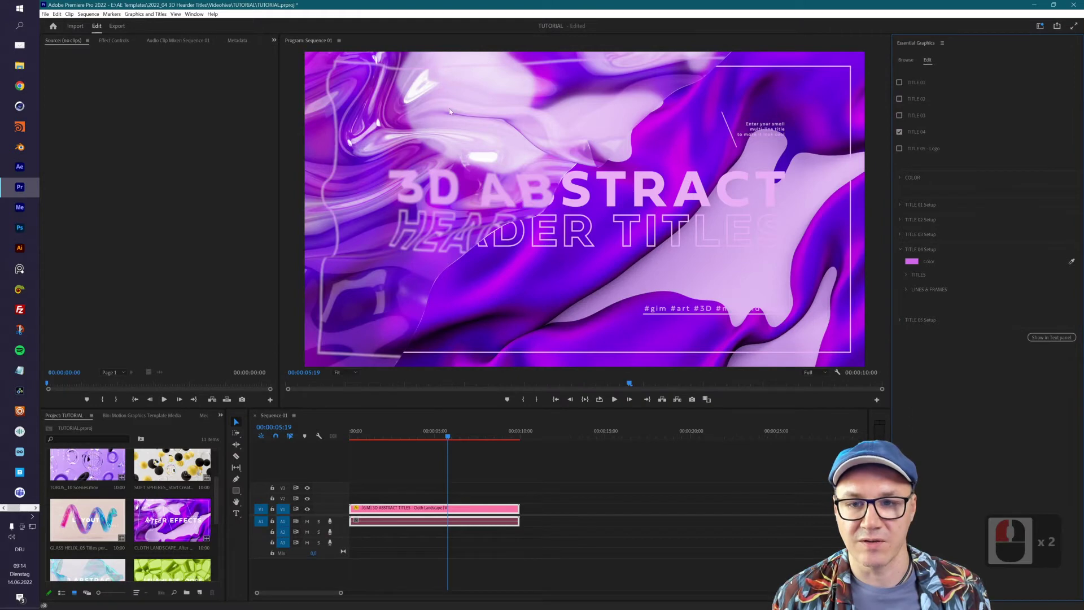
click(911, 260)
drag(527, 300, 386, 423)
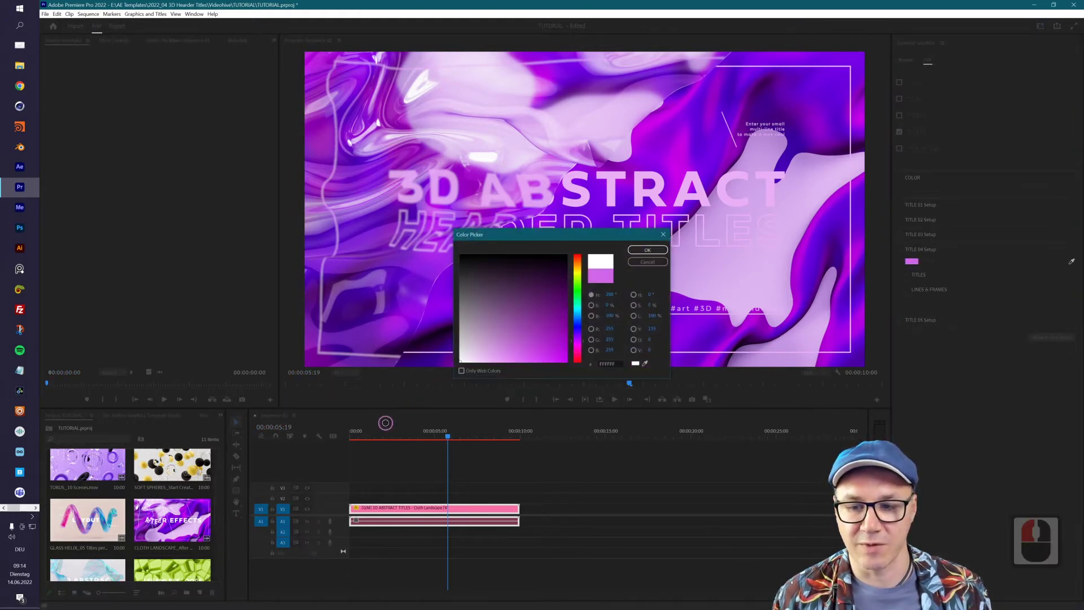
click(648, 250)
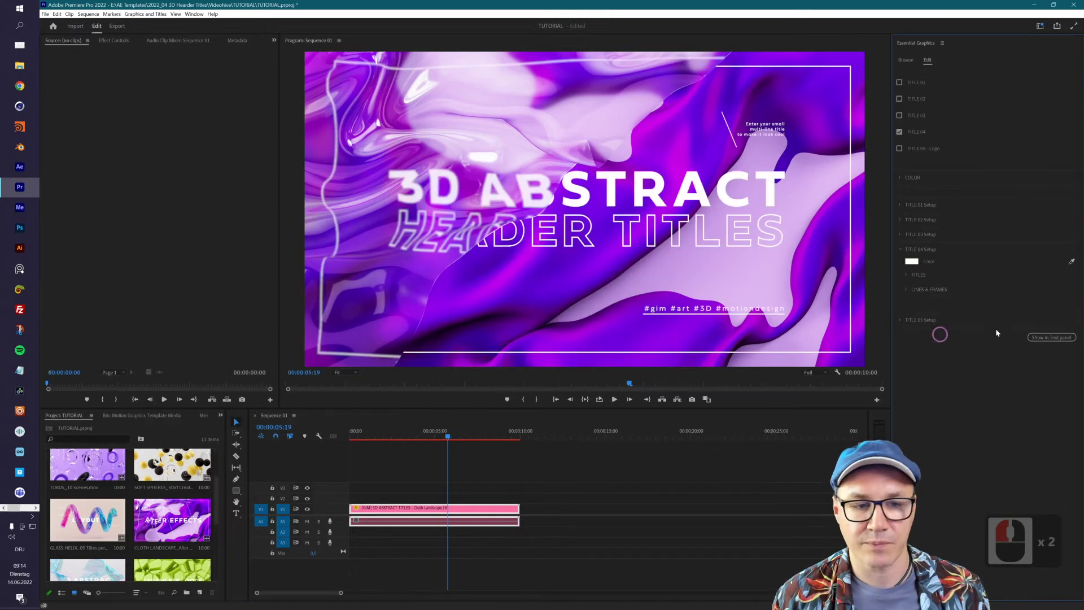
Replace Title 04's multi line title text with "Enter y new title" and "into this panel" on two lines
click(906, 276)
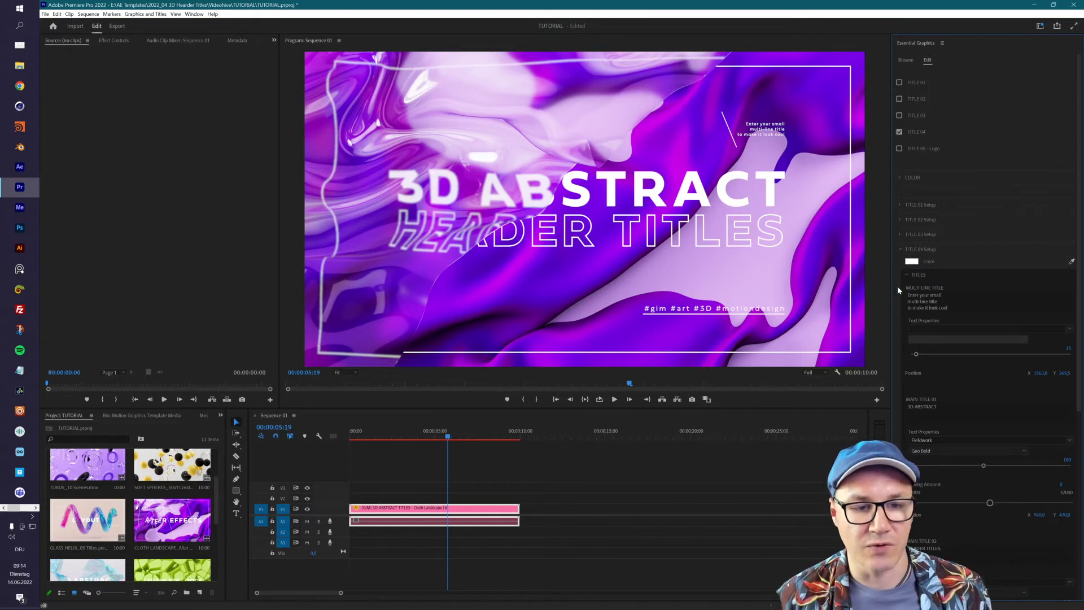
click(945, 305)
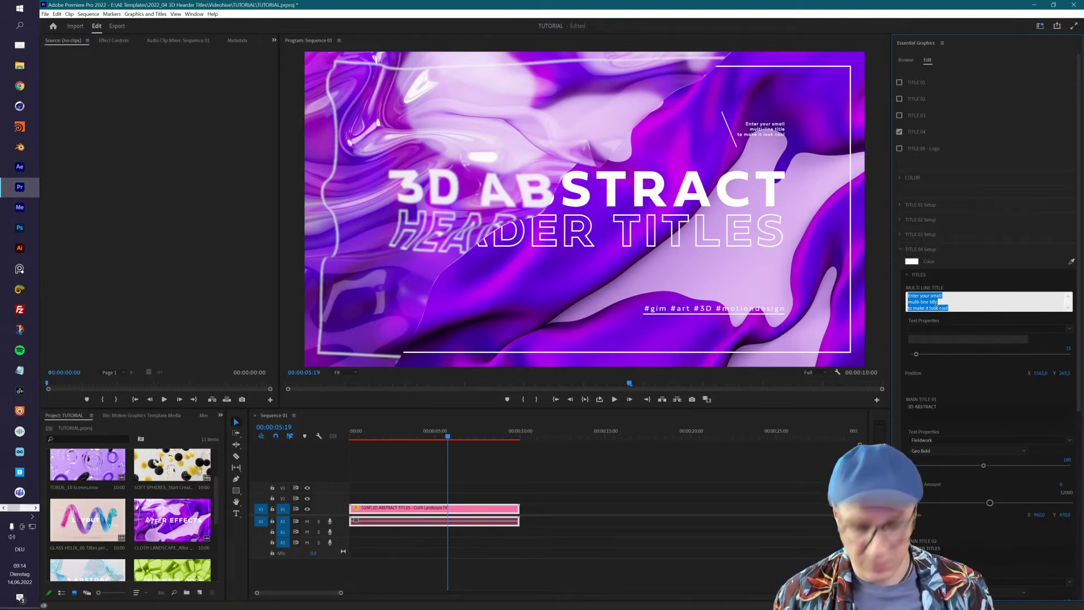
text(Enter y)
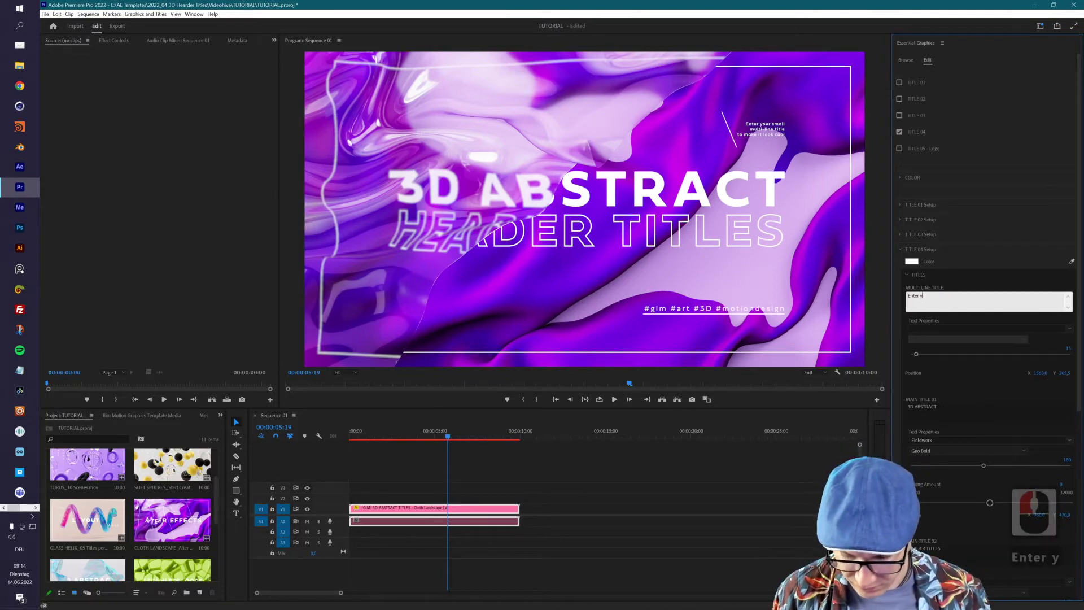
text( new title)
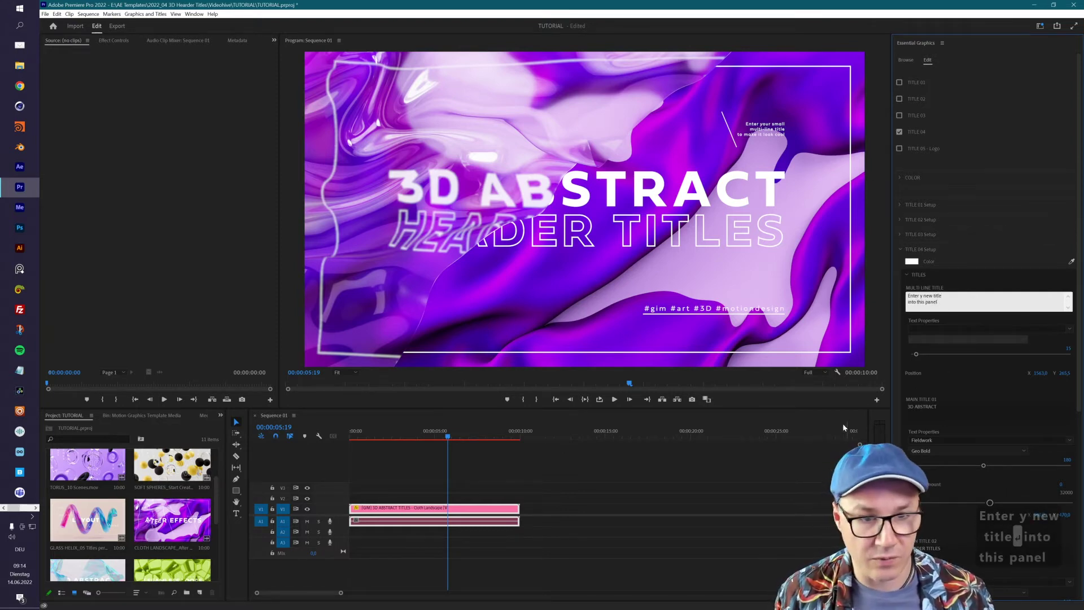
click(935, 400)
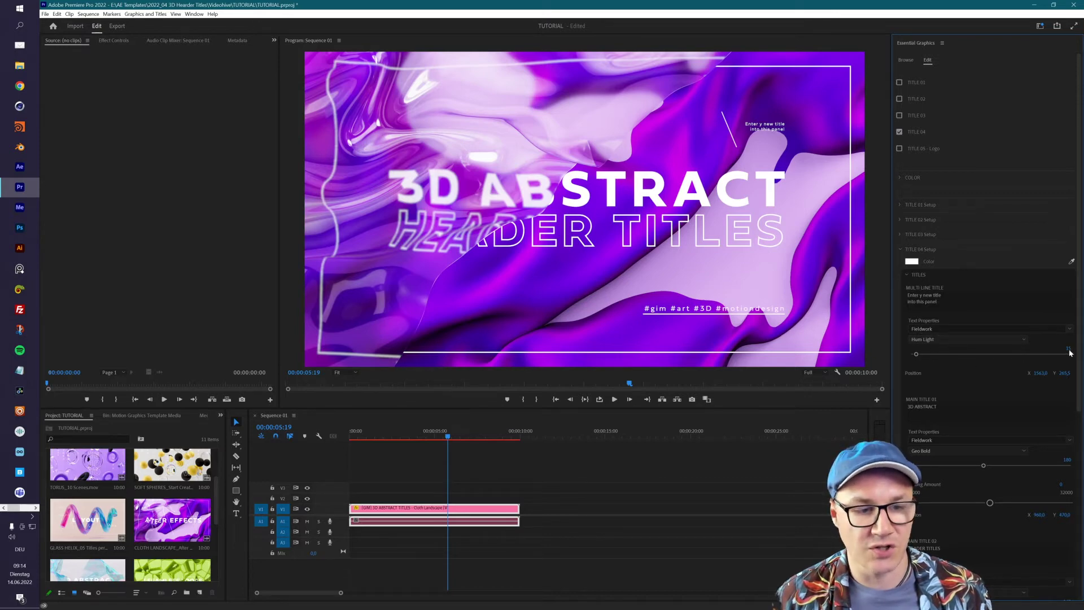
Try larger text sizes for Title 04's multi line title and reset the size to 15
drag(1069, 352, 1035, 356)
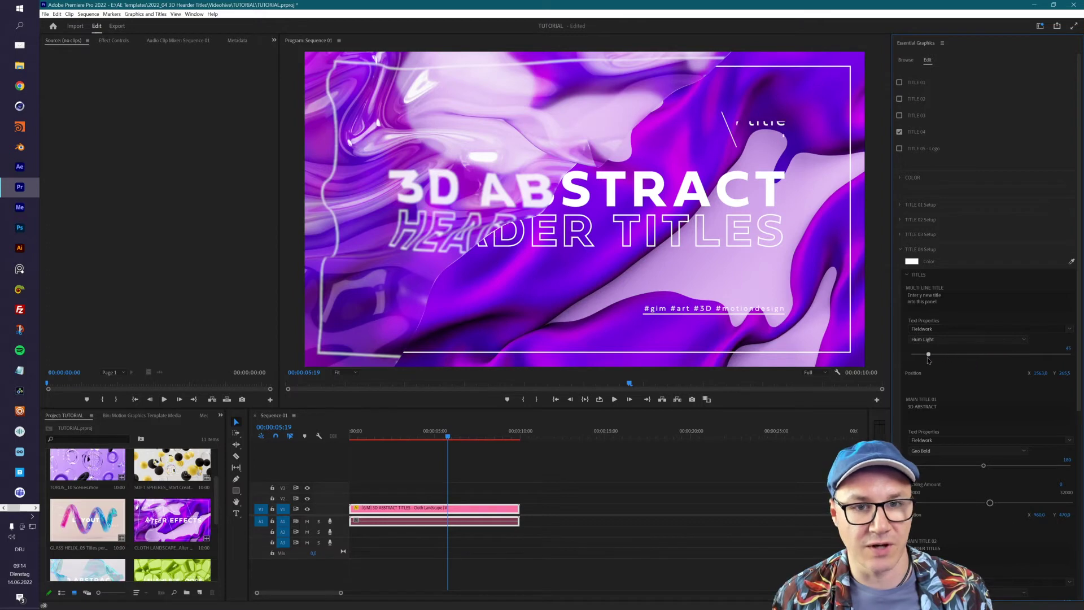
click(766, 132)
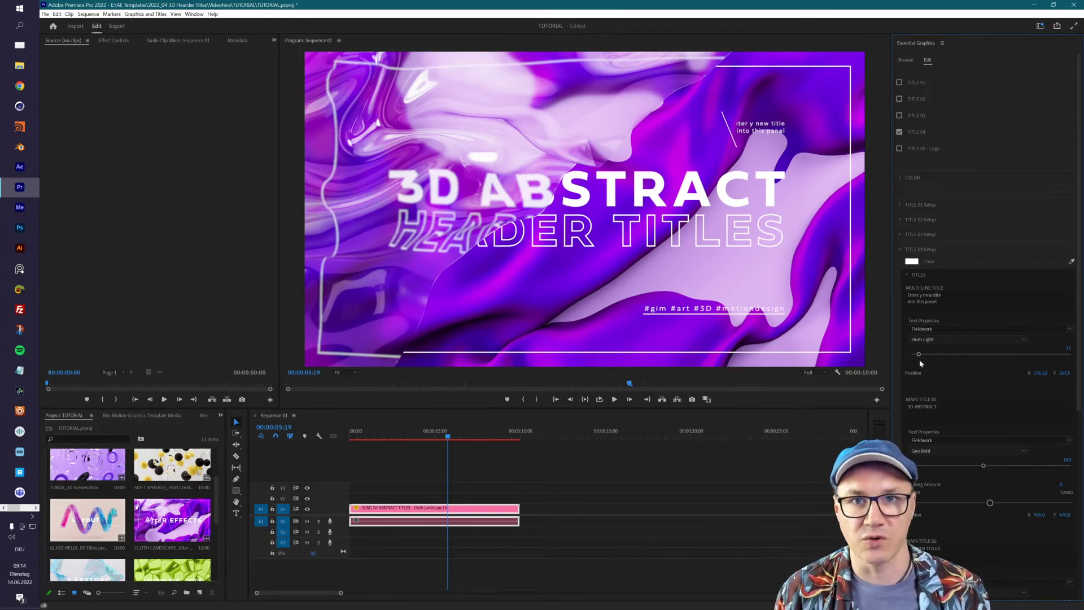
click(1067, 350)
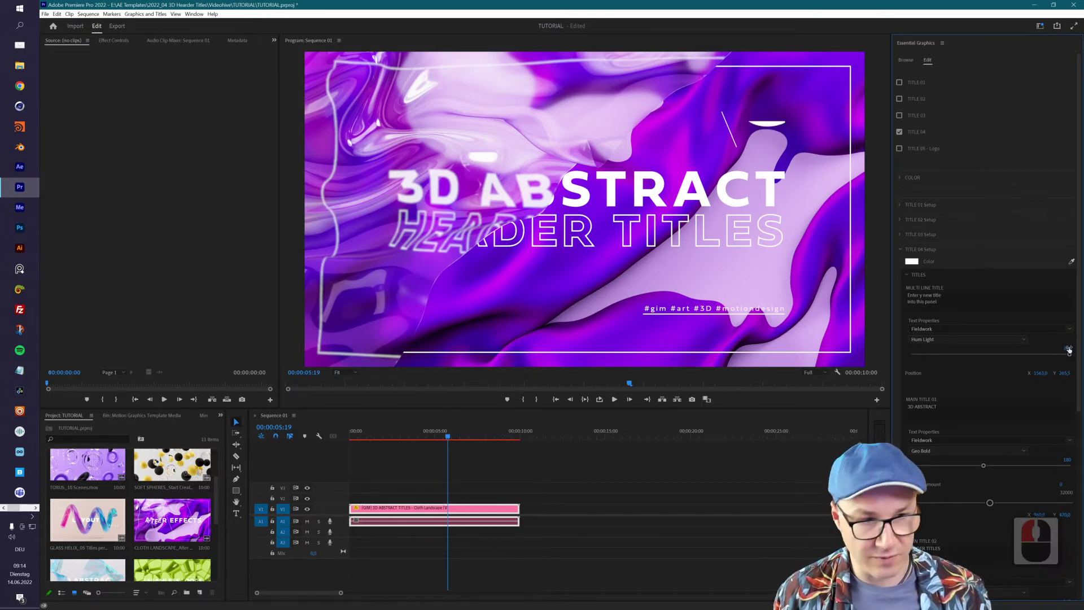
text(15)
key(Return)
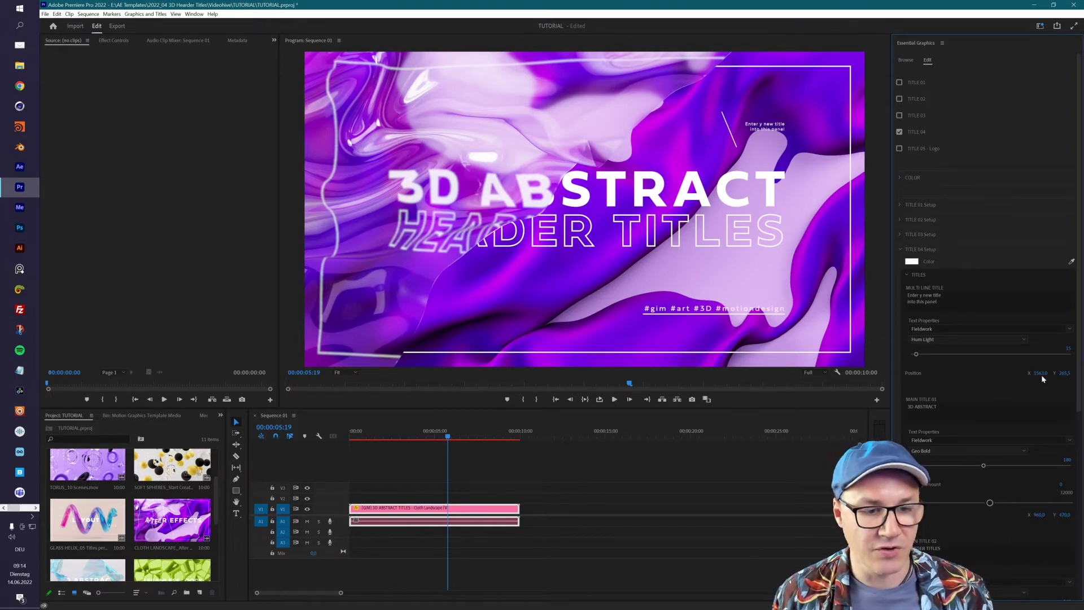
Try shifting Title 04's multi line title to the left along X and undo the position change
drag(1040, 373, 959, 375)
drag(1040, 373, 1007, 374)
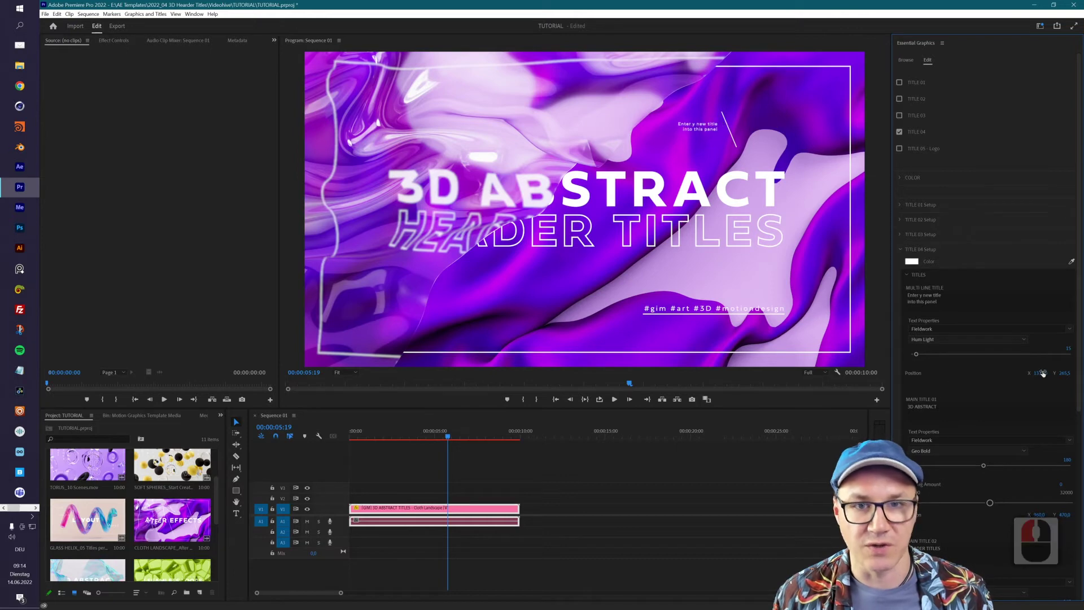
key(ctrl+z)
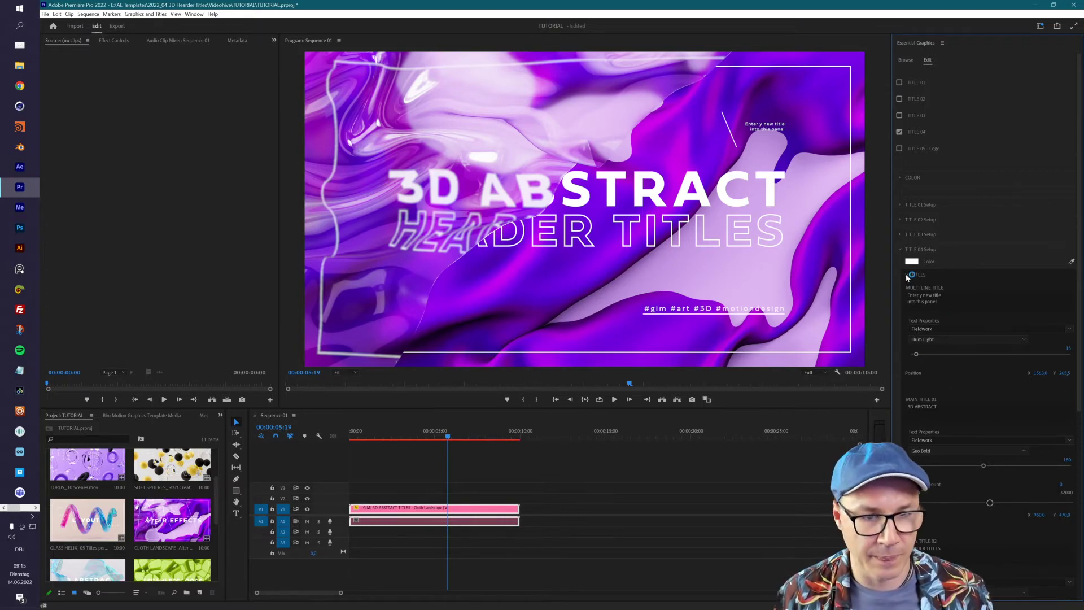
Replace Title 04's Main Title 01 text with "YOUR TITLE"
click(932, 406)
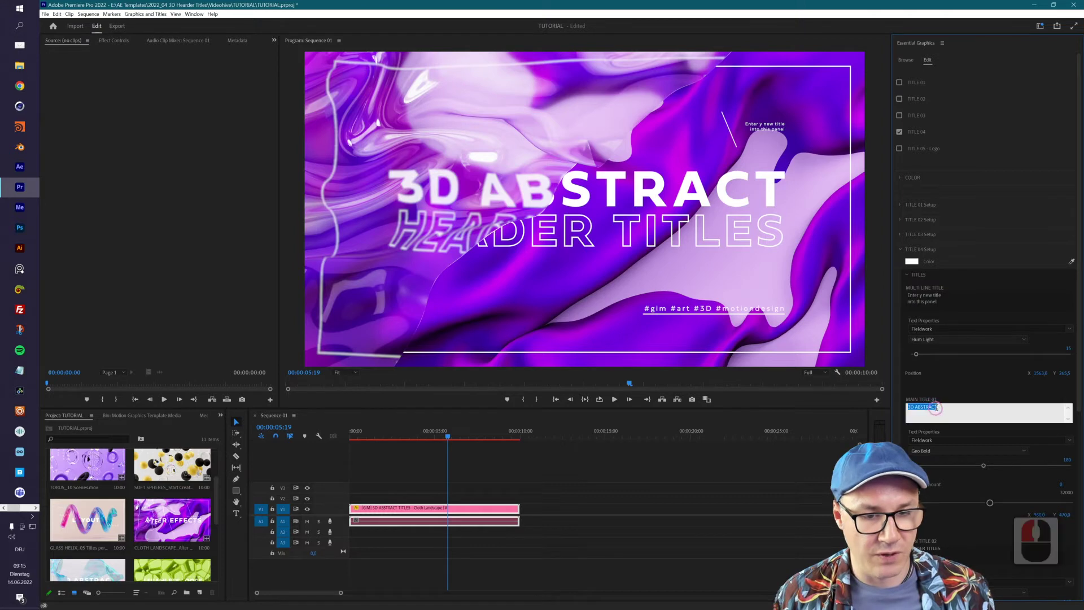
text(YOUR)
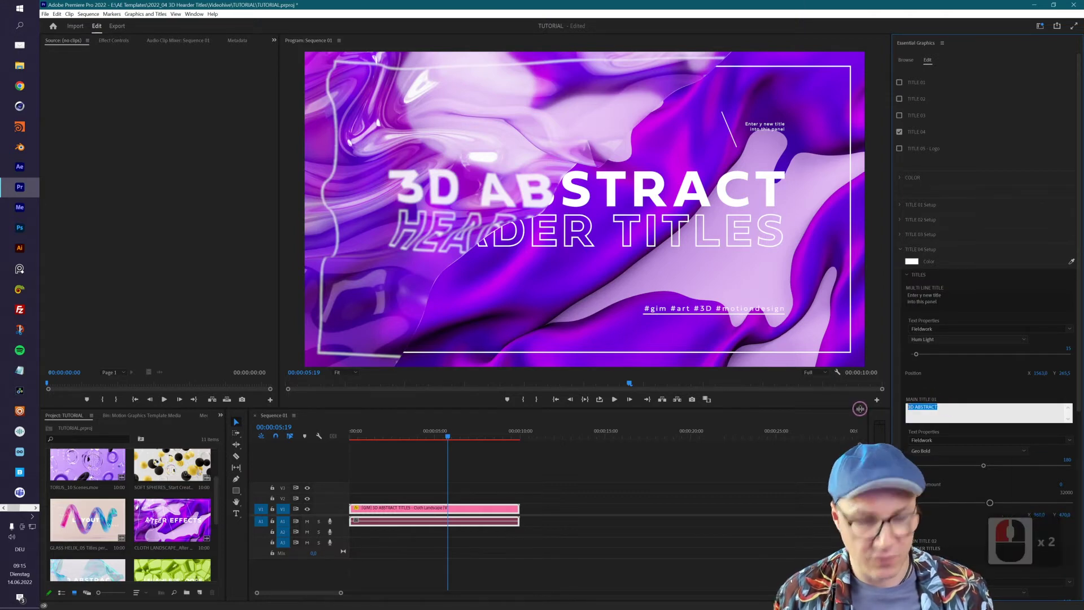
text( TITLE)
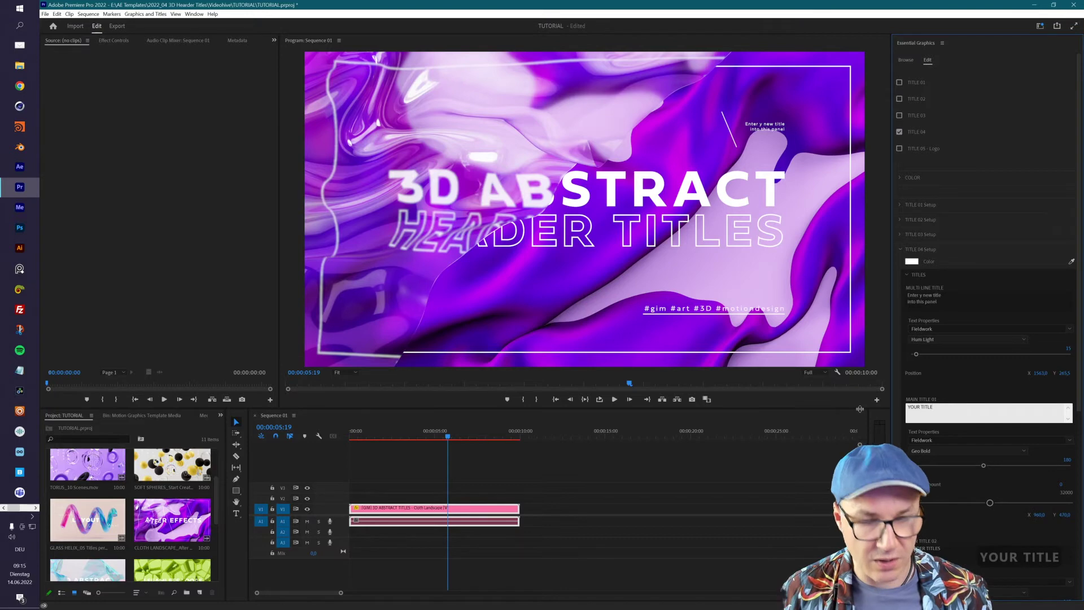
key(Return)
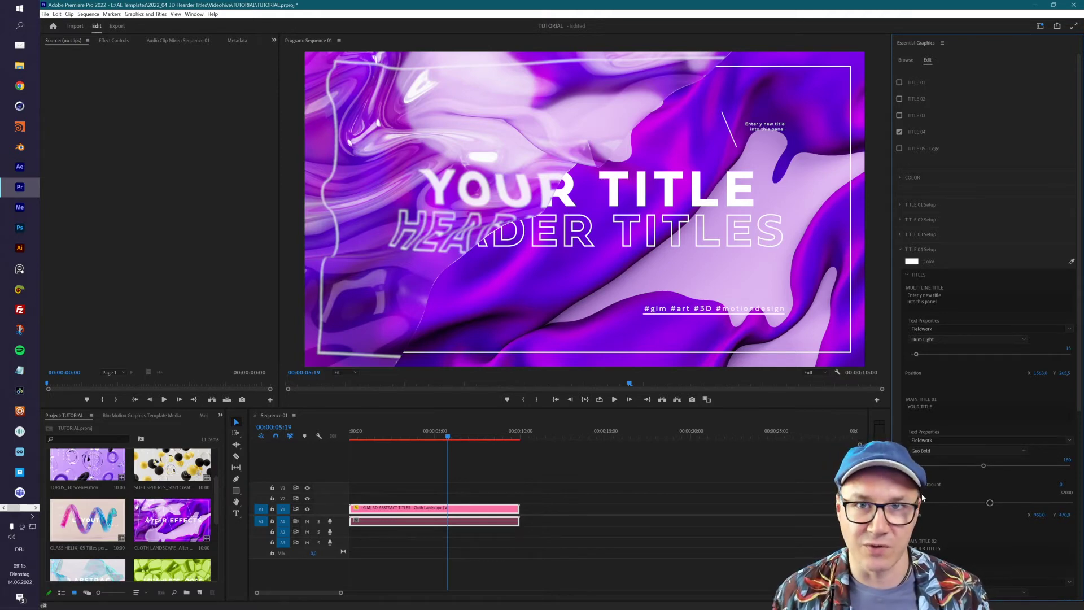
Try Tracking Amounts of 10 and -10 on Title 04's Main Title 01 and reset the tracking to 0
click(1067, 484)
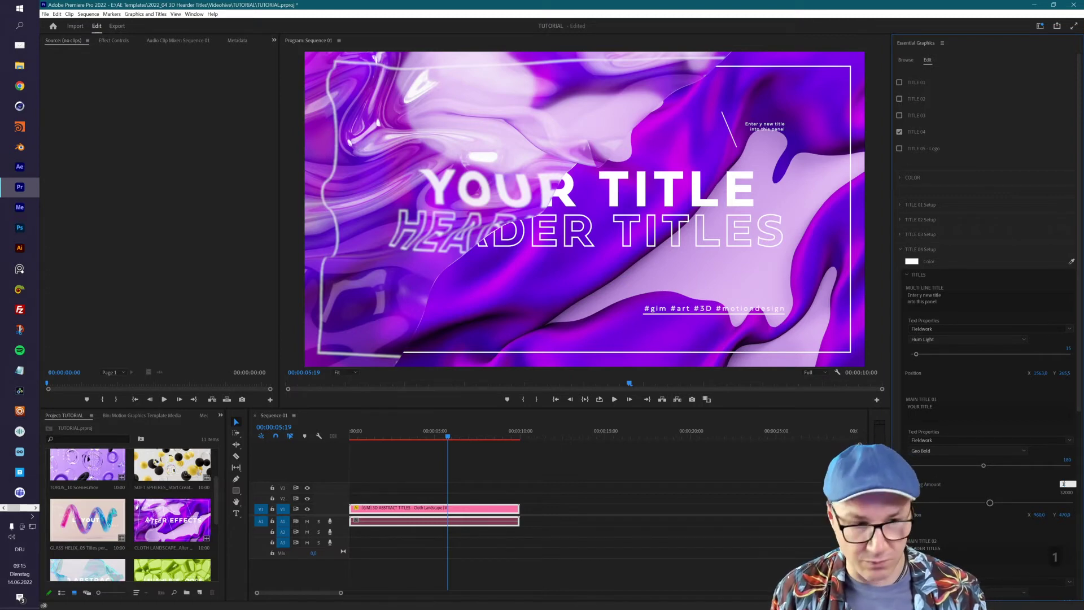
text(10)
key(Return)
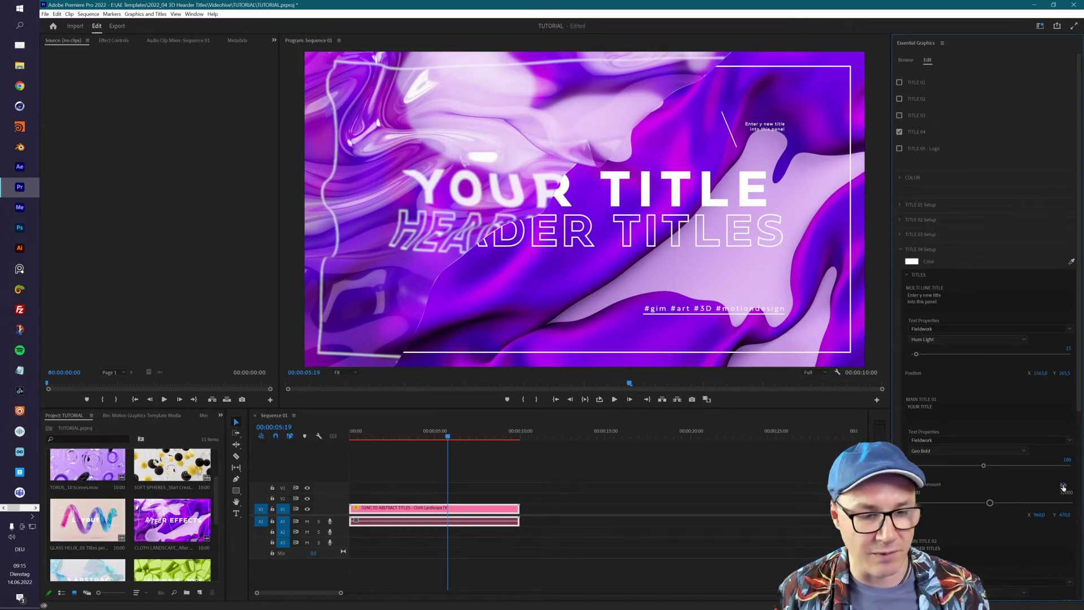
click(1064, 483)
text(-10)
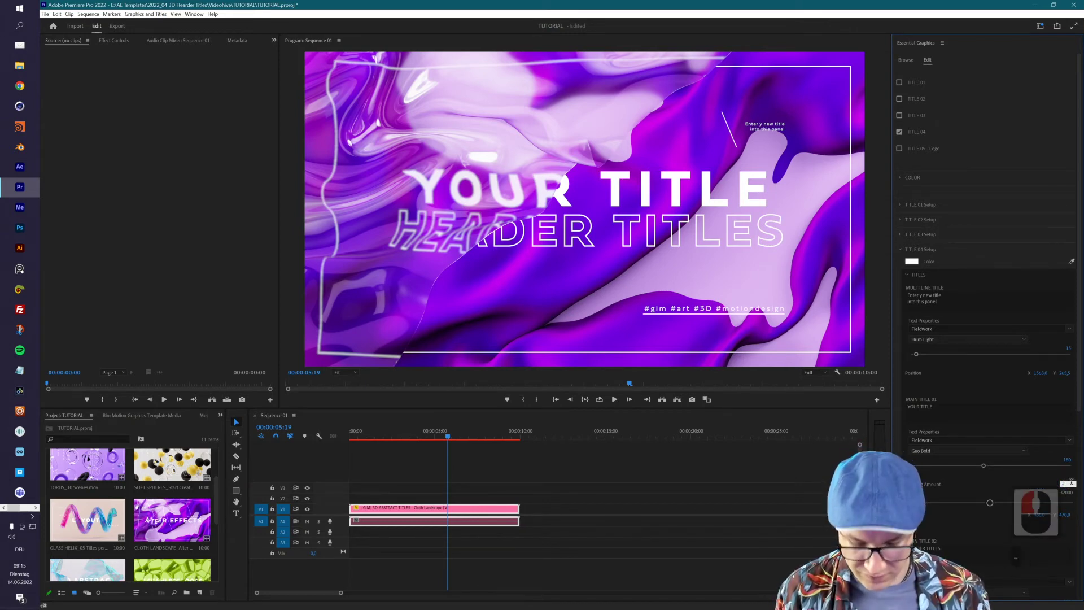
key(Return)
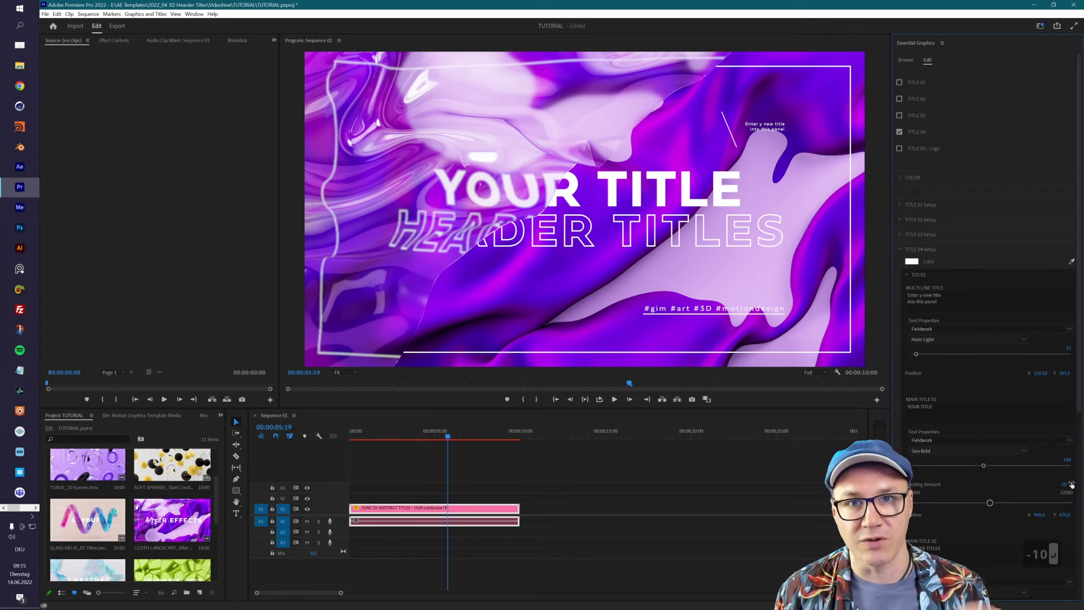
click(988, 502)
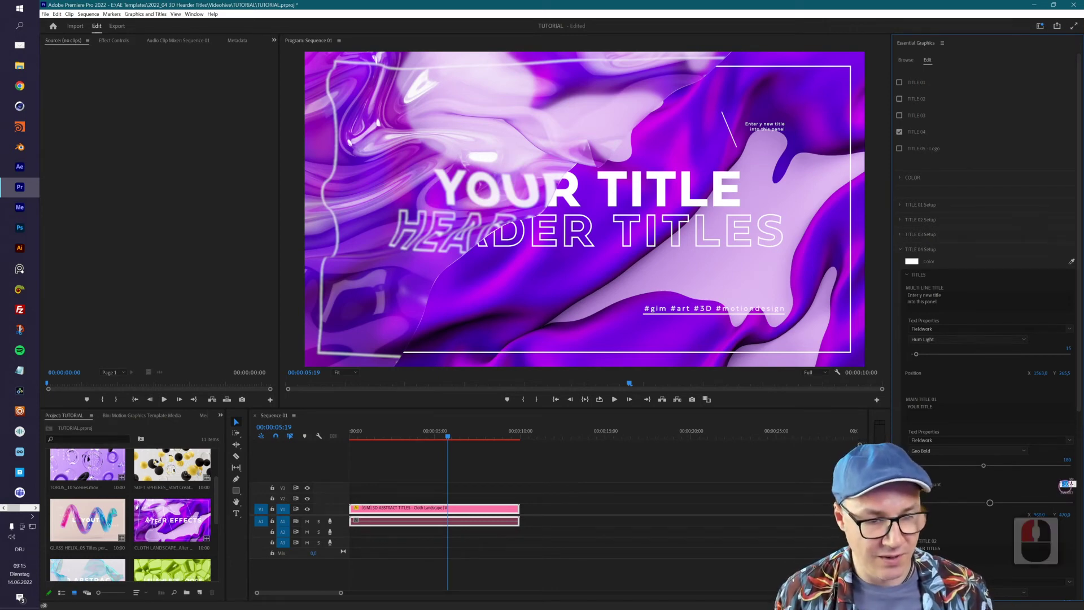
text(0)
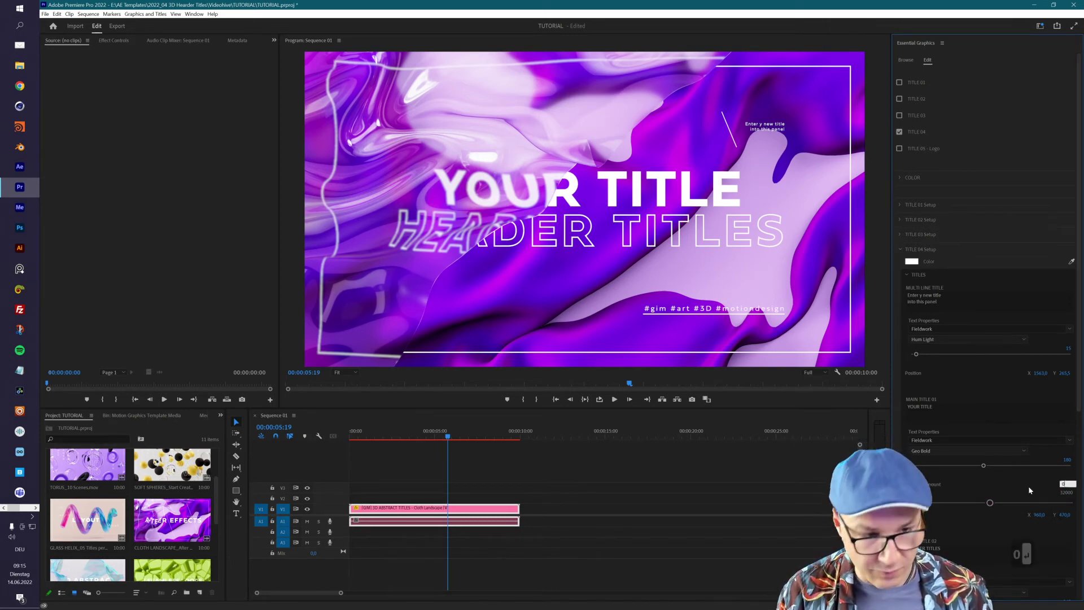
key(Return)
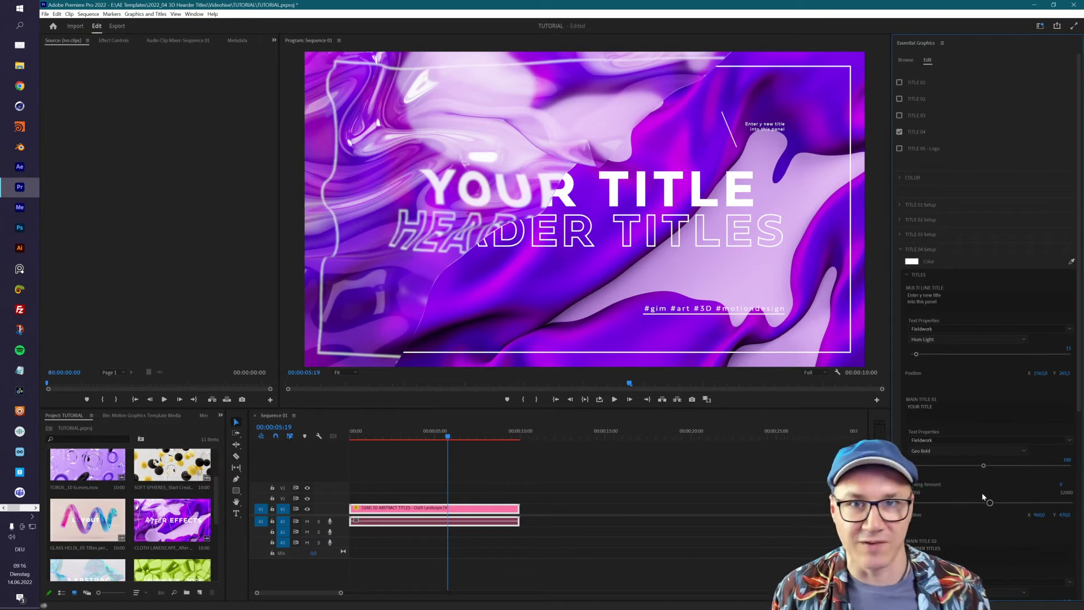
Hide the frame around Title 04 by setting its Frame Opacity to 0
drag(1080, 407, 1080, 450)
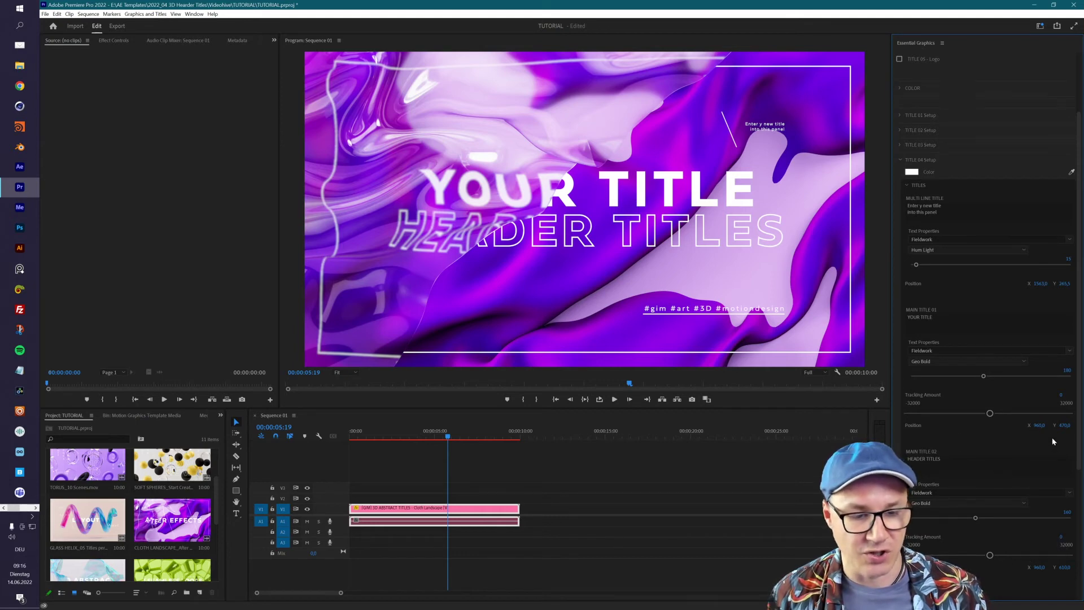
drag(1079, 439, 1080, 510)
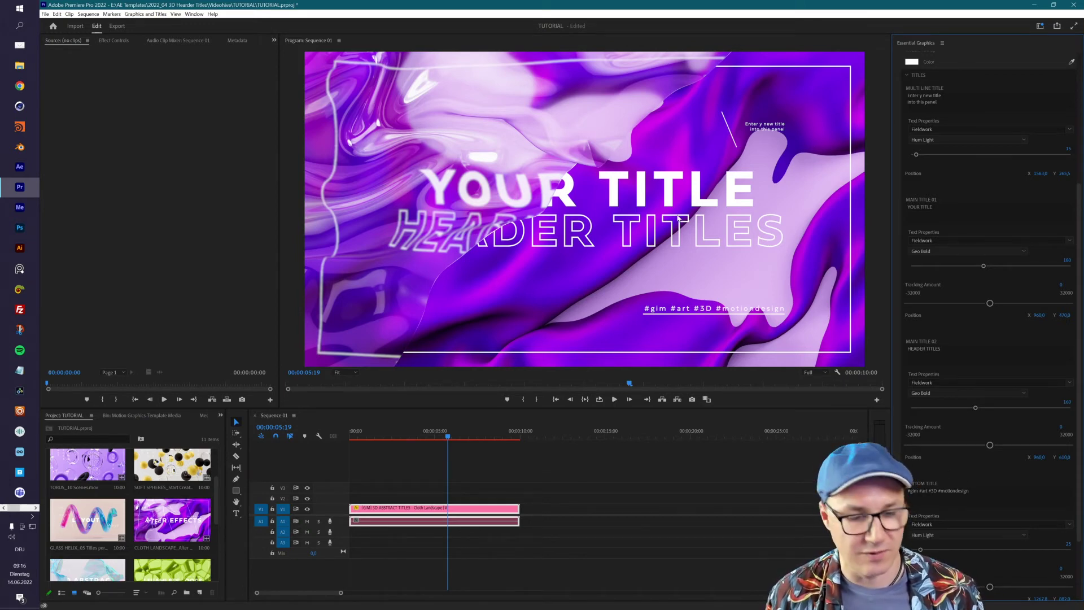
scroll(994, 339, up, 5)
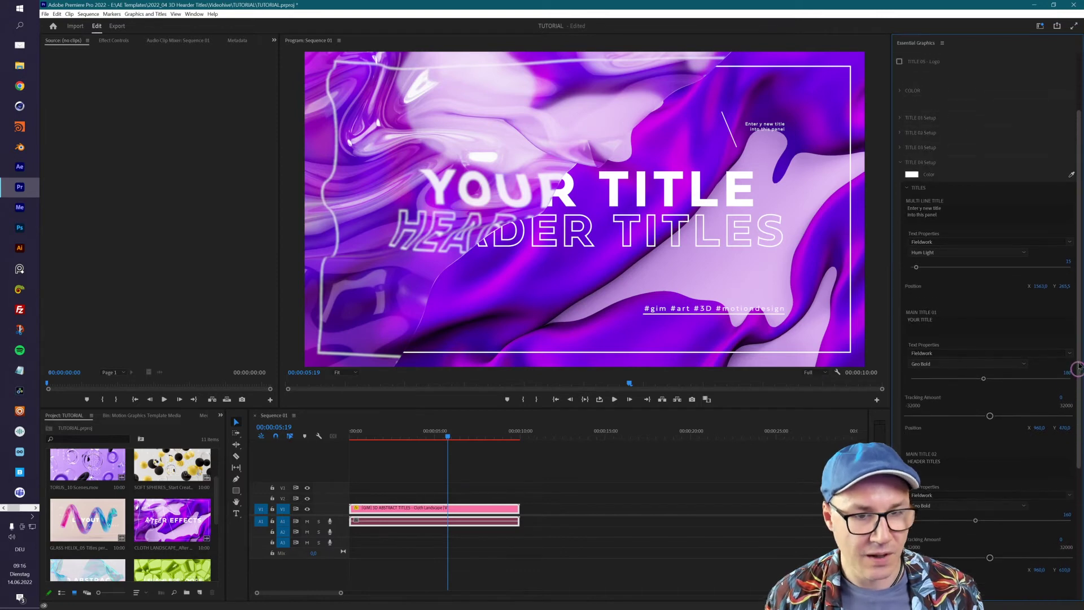
click(906, 214)
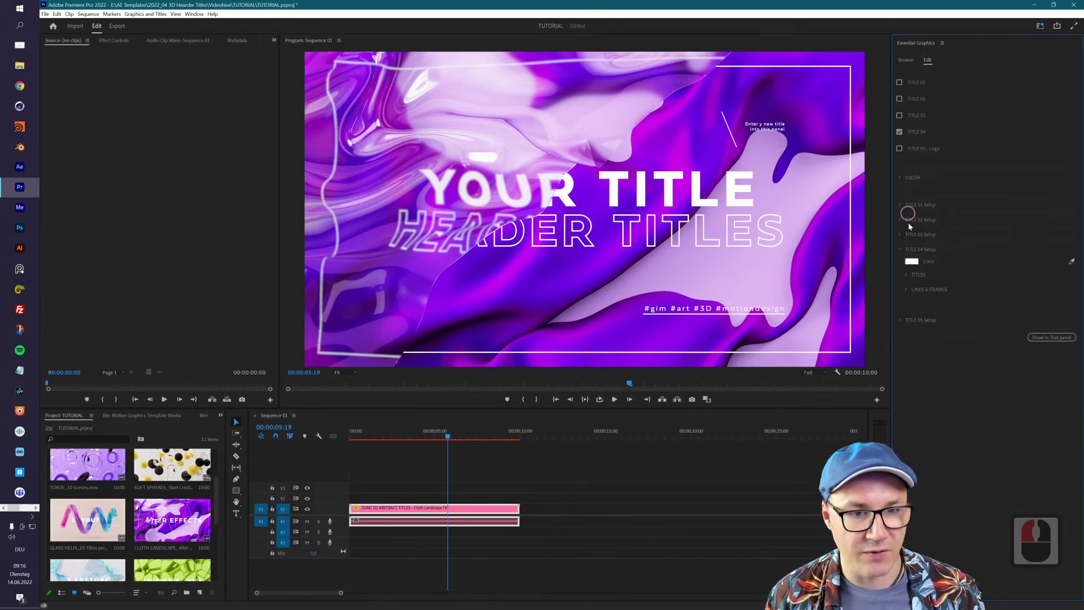
click(905, 290)
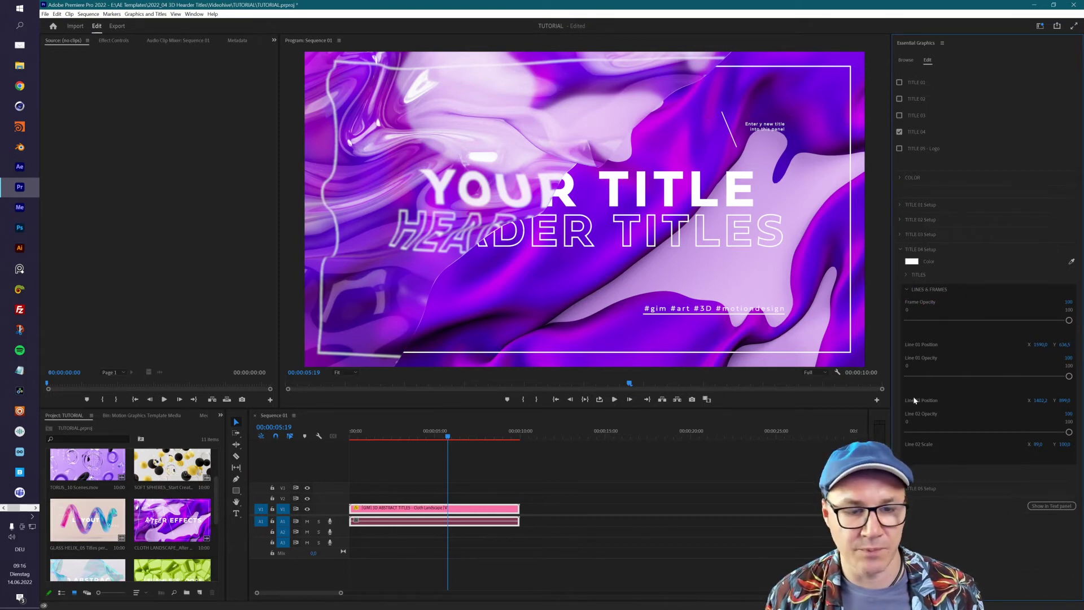
click(1069, 303)
text(0)
key(Return)
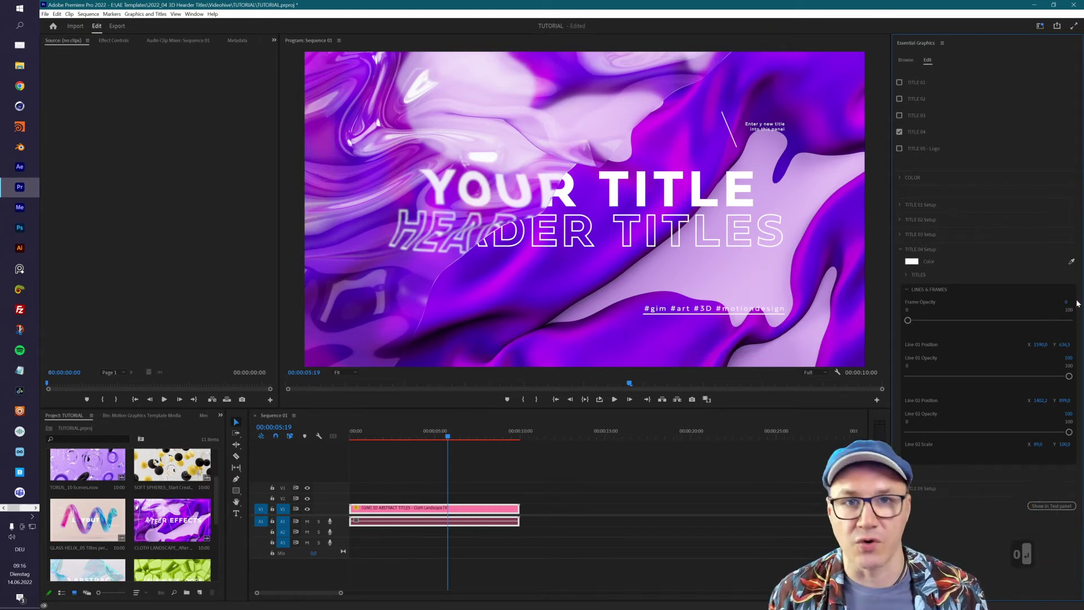
Restore the frame around Title 04 by setting its Frame Opacity to 100
click(1076, 303)
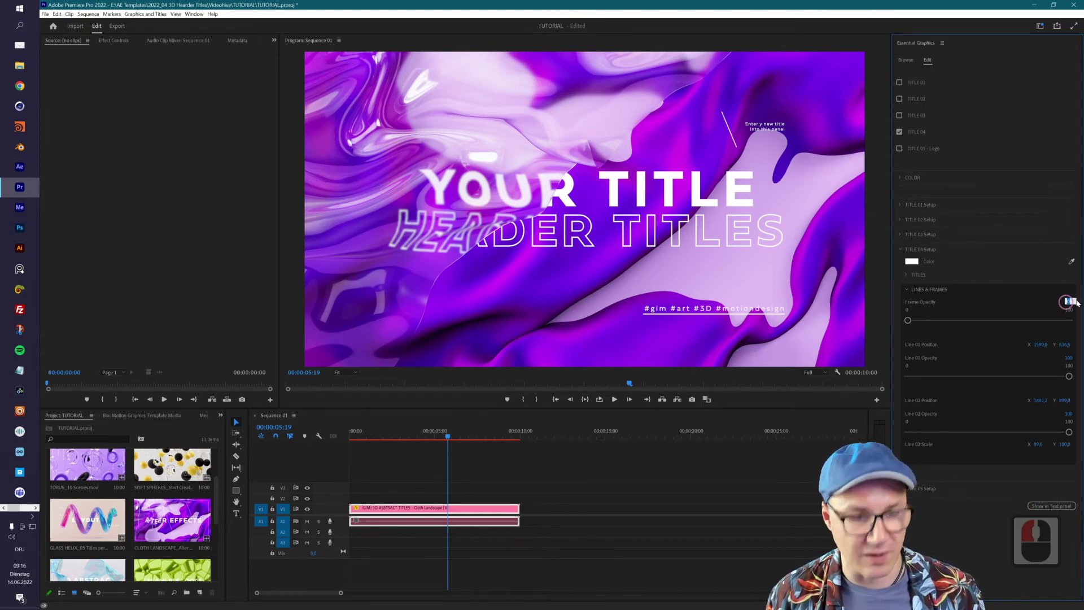
text(100)
key(Return)
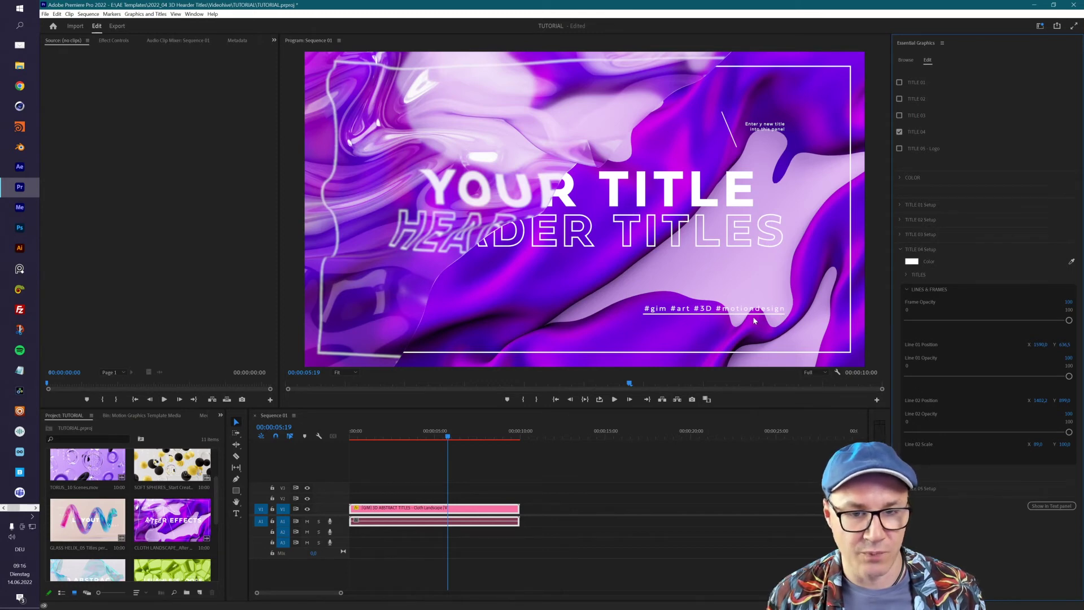
Replace Title 04's Bottom Title text with "graphicinmotion.com"
click(907, 275)
scroll(1000, 497, down, 5)
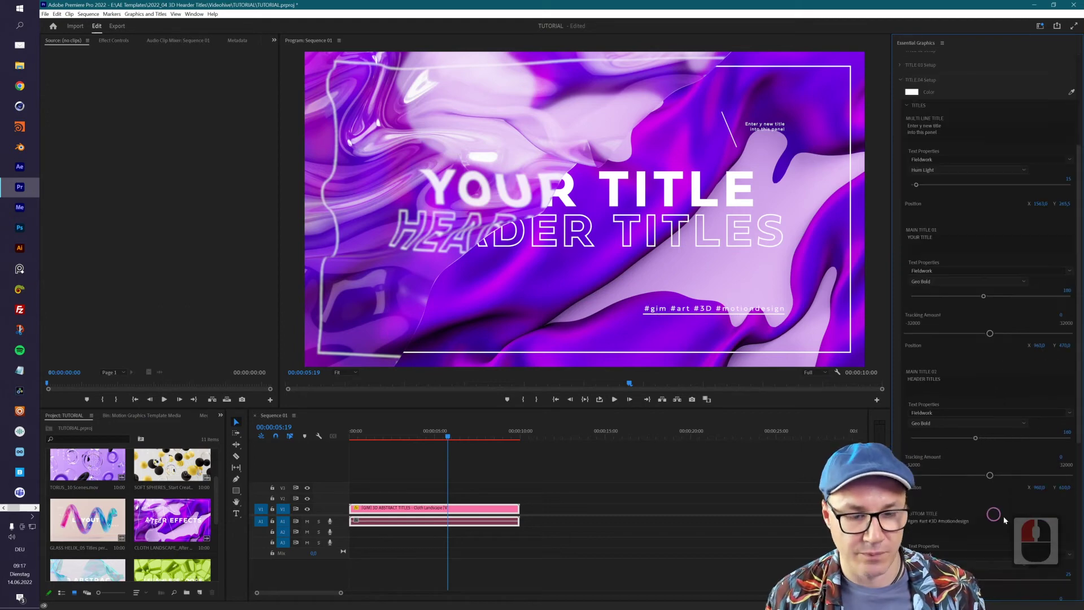
double_click(982, 524)
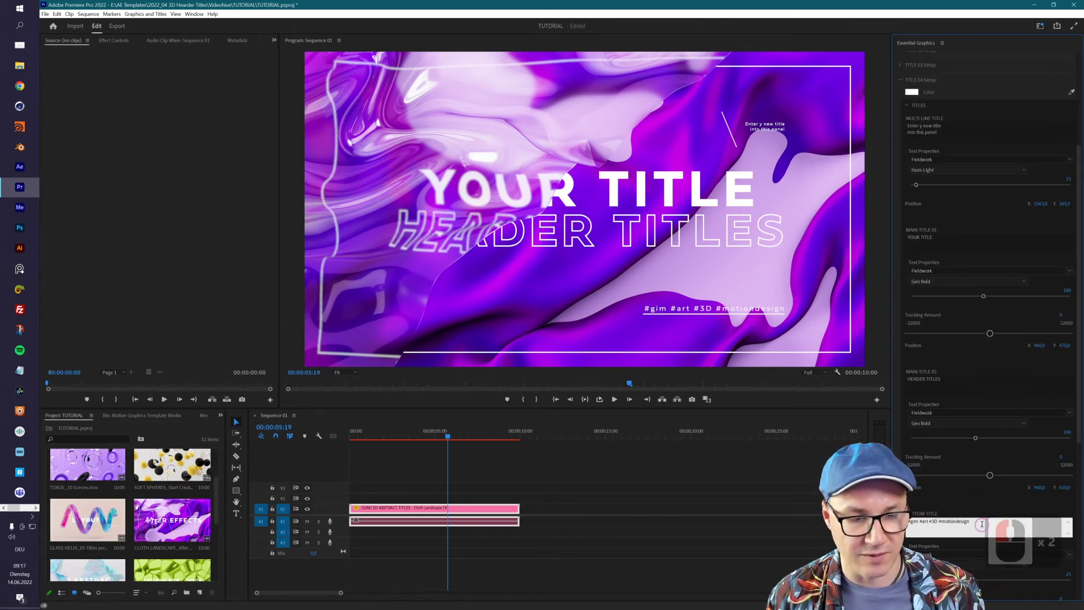
triple_click(982, 524)
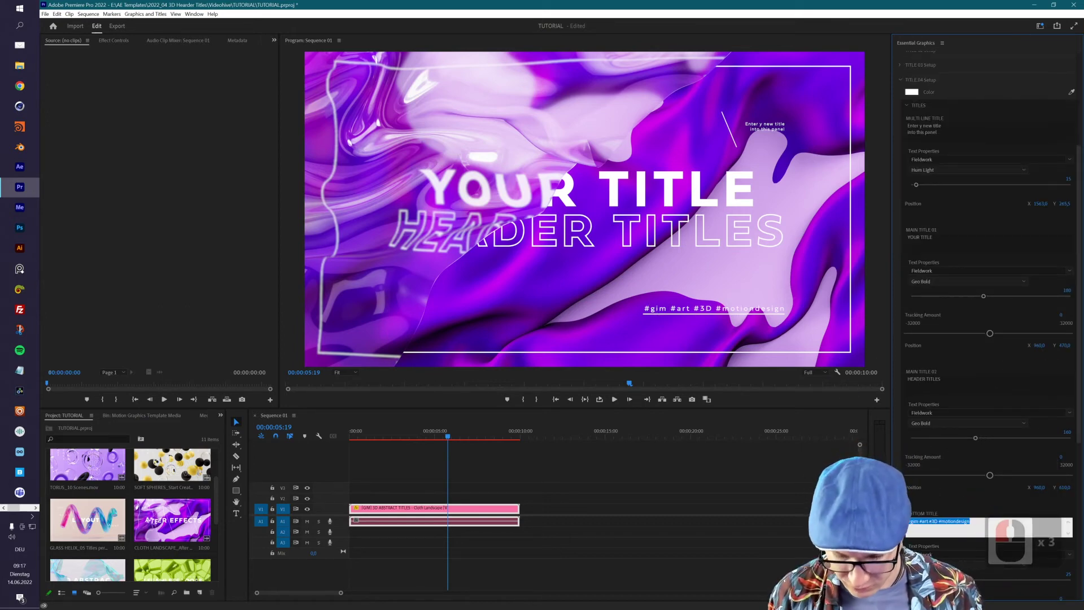
text(gi)
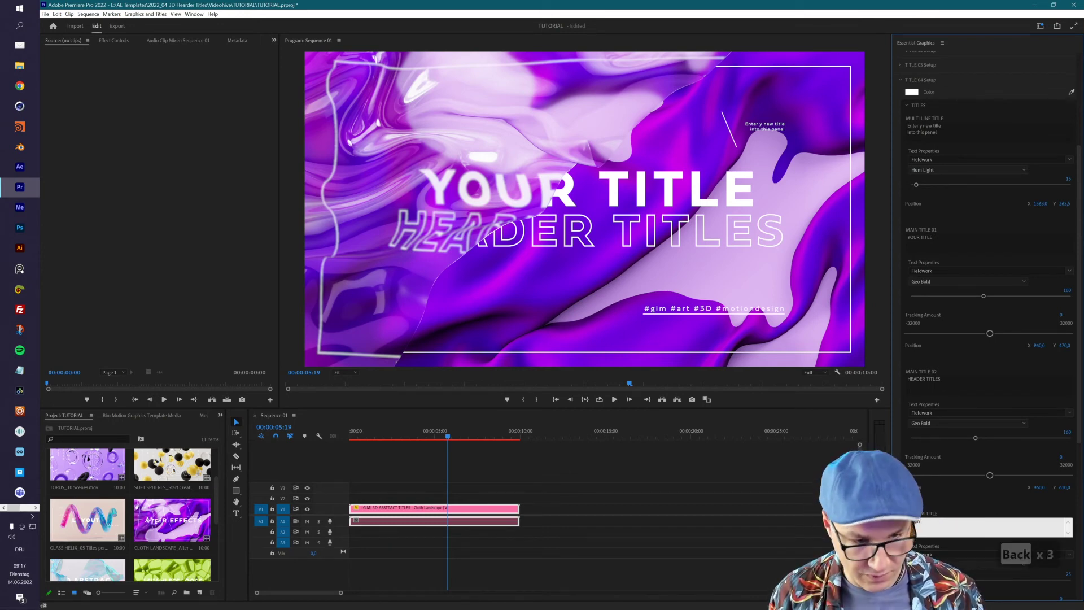
text(motion.com)
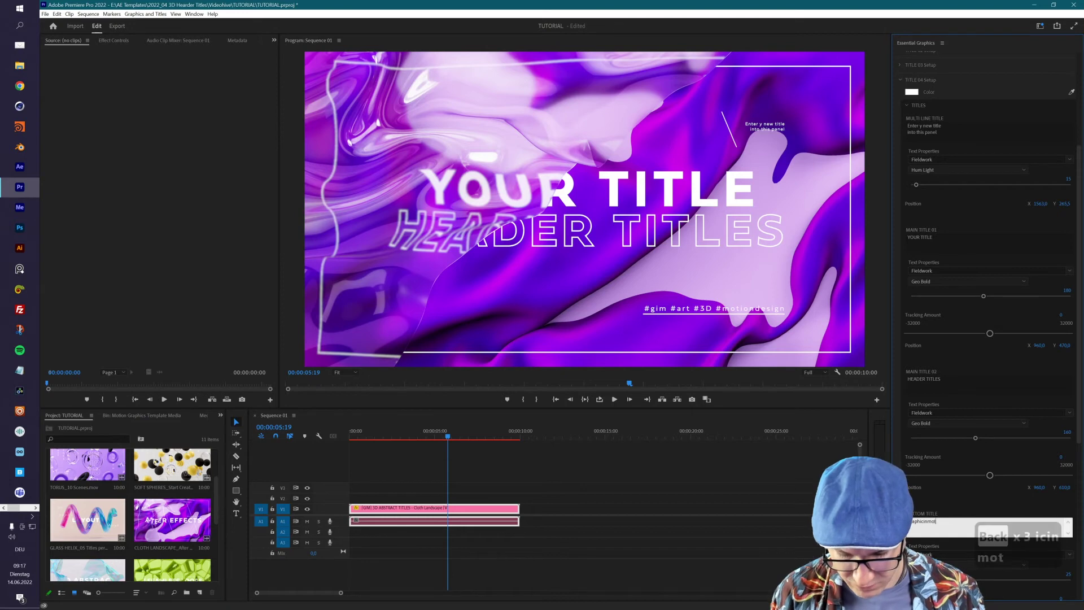
click(975, 490)
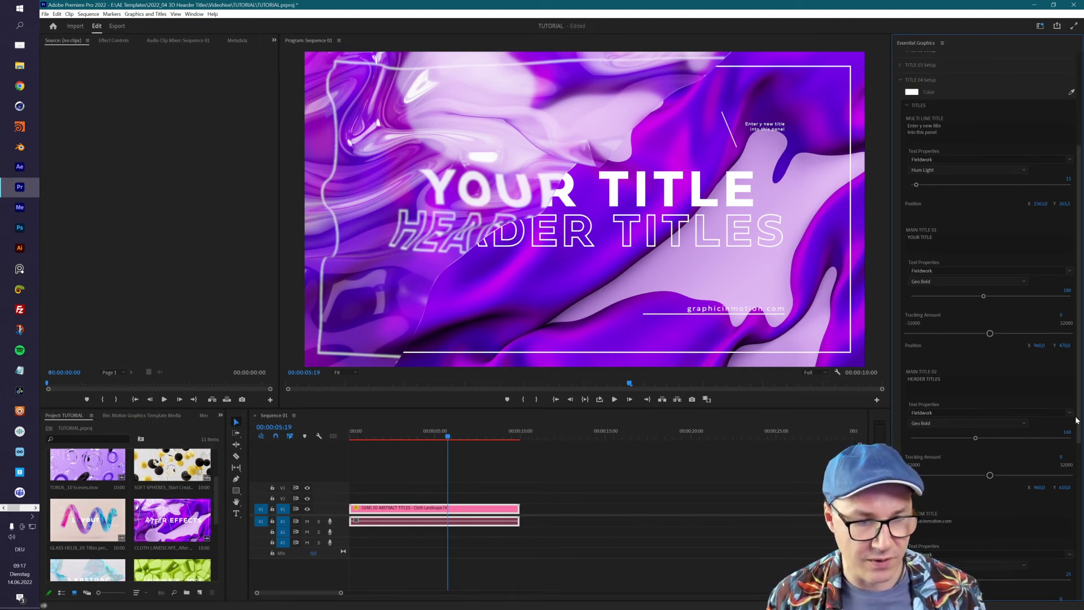
Reduce Title 04's Line 02 horizontal scale and shift its X position to about 1472 so it underlines only the bottom title
drag(1077, 421, 1041, 562)
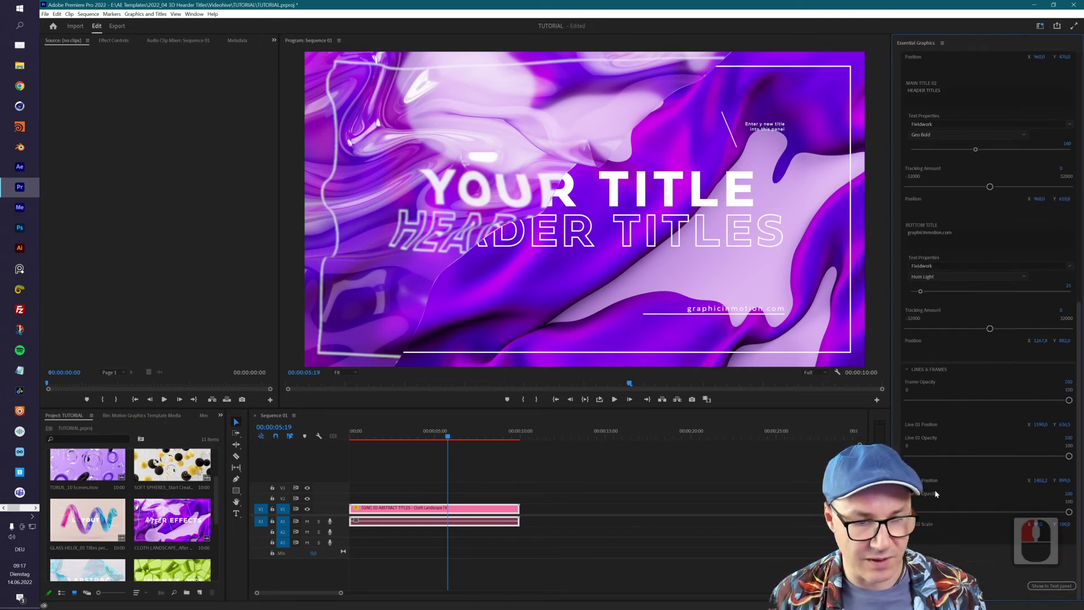
scroll(995, 502, down, 3)
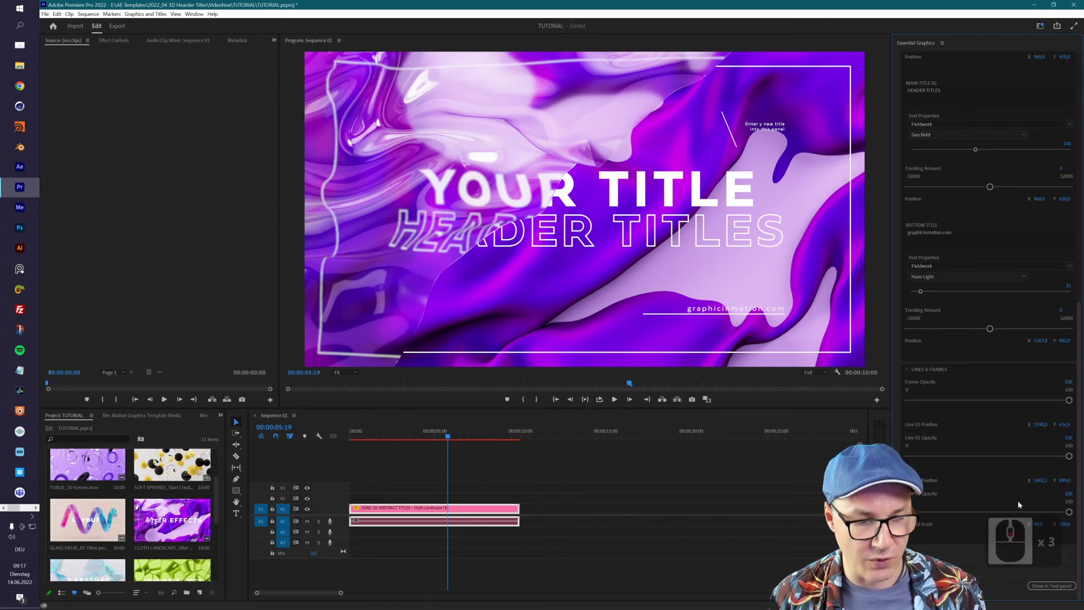
click(1034, 525)
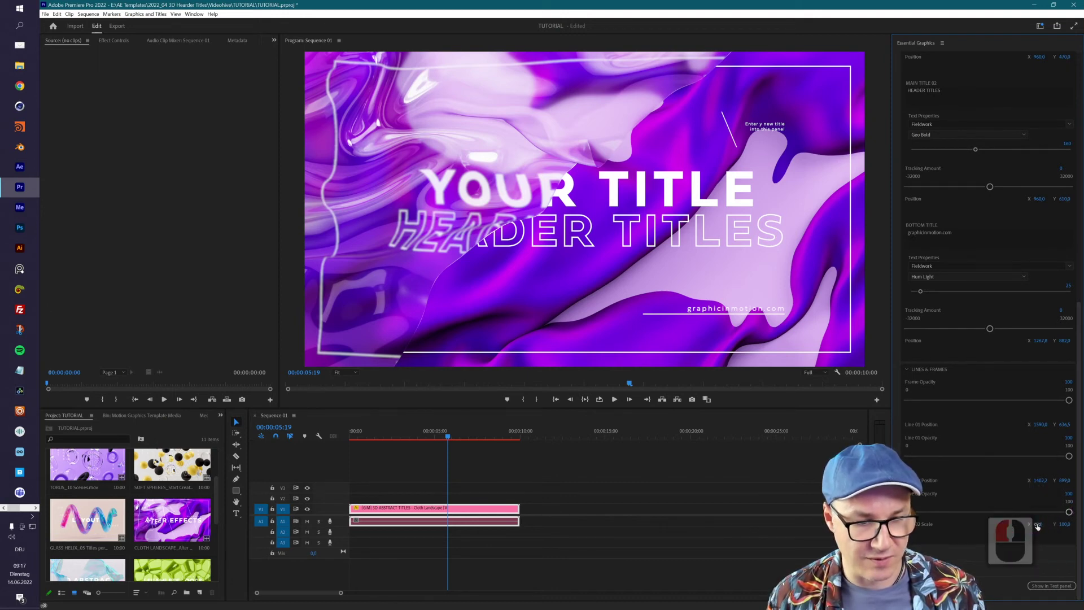
drag(1037, 527, 1037, 526)
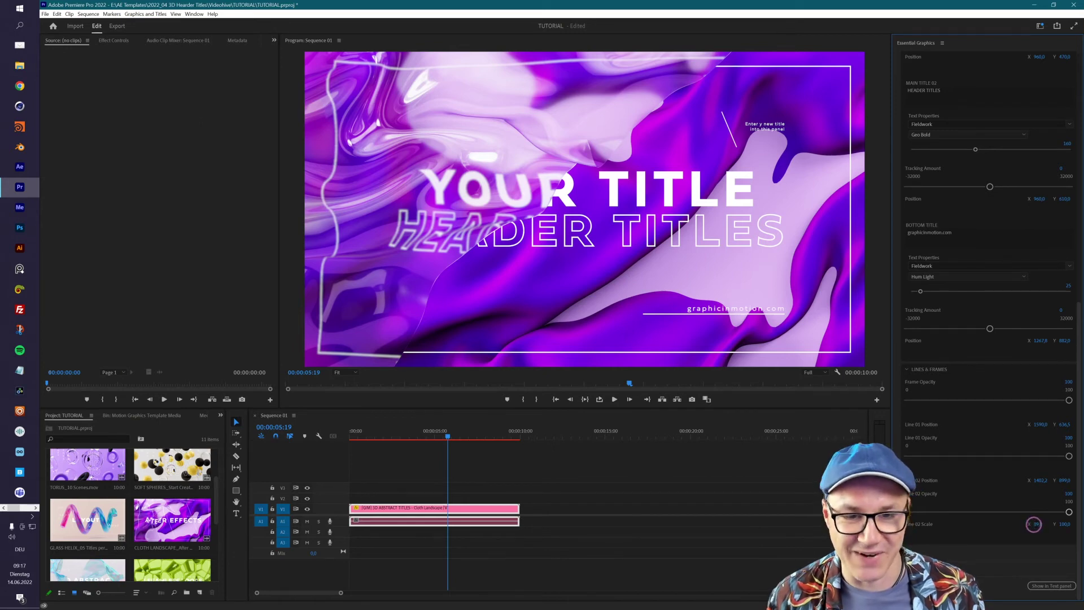
drag(1036, 526, 1035, 525)
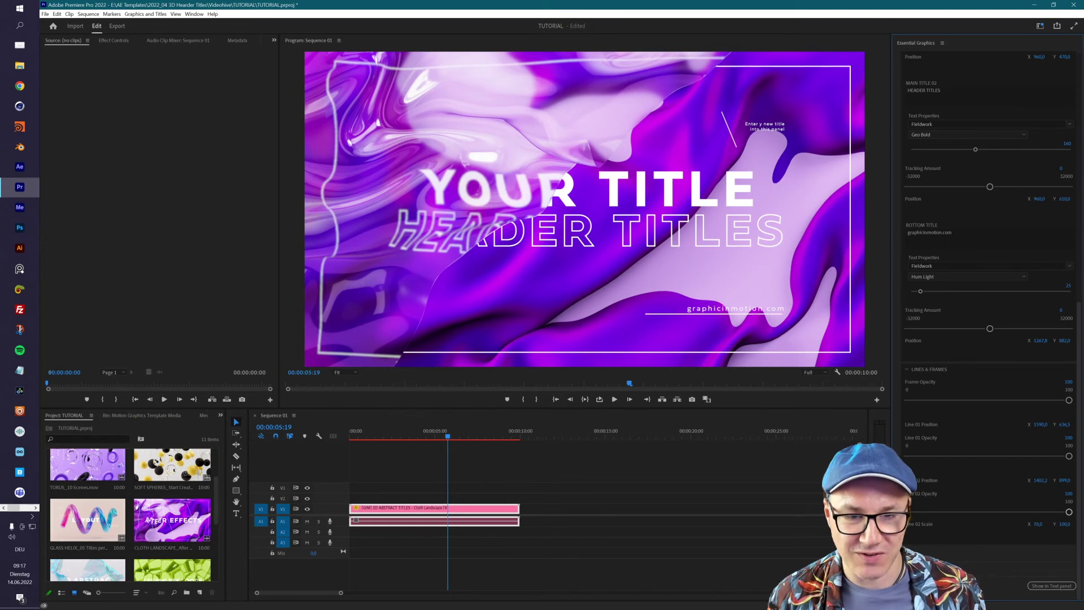
drag(1038, 524, 1062, 480)
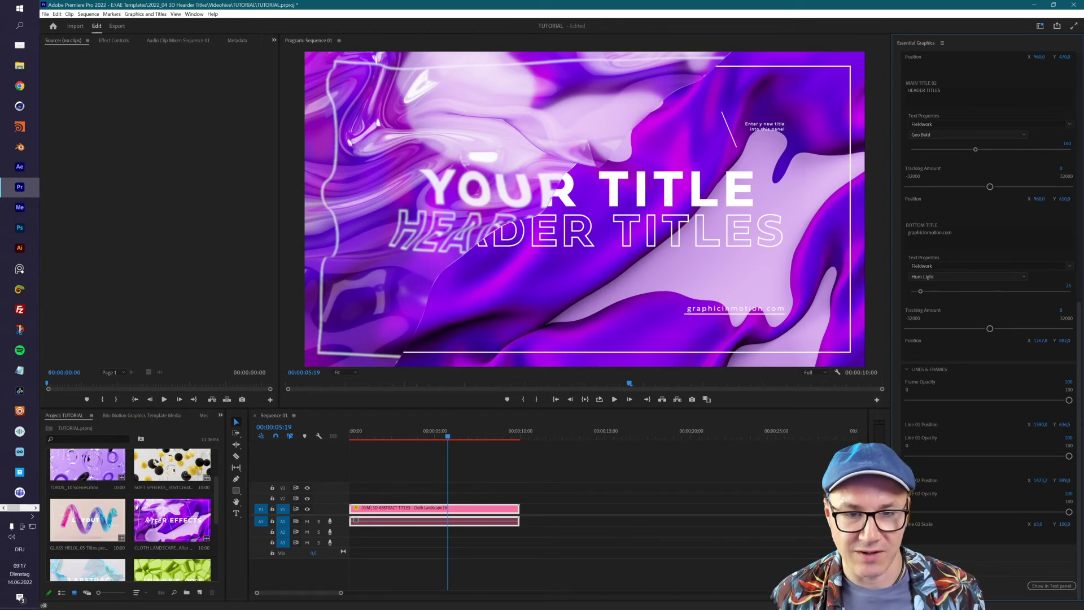
drag(1041, 480, 1043, 481)
drag(1039, 480, 1041, 480)
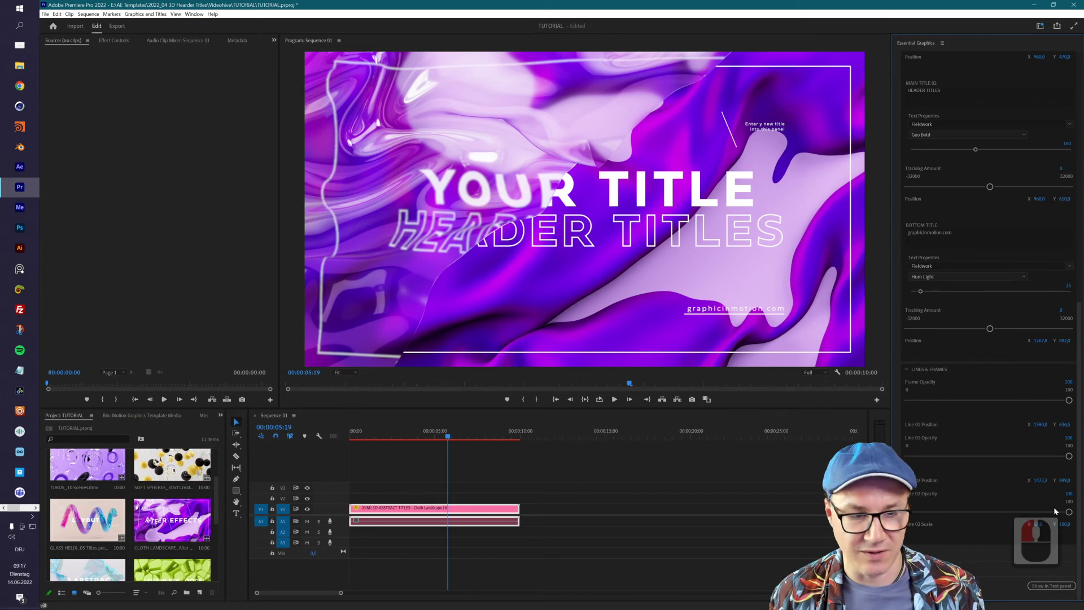
Try a Line 02 Opacity of 0 on Title 04 and return it to 100
click(1070, 494)
text(0)
key(Return)
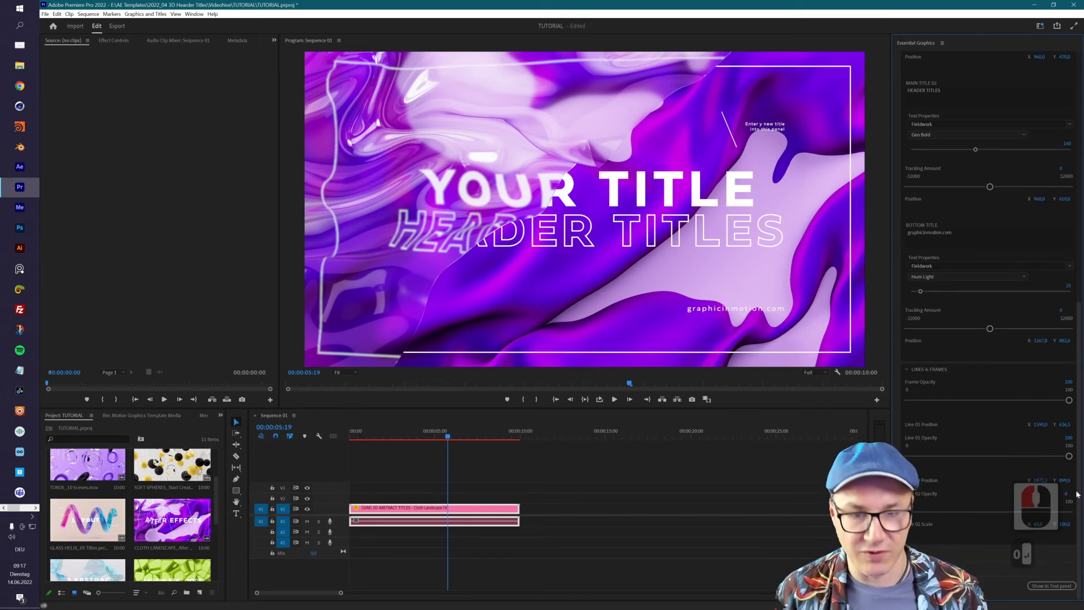
click(1066, 495)
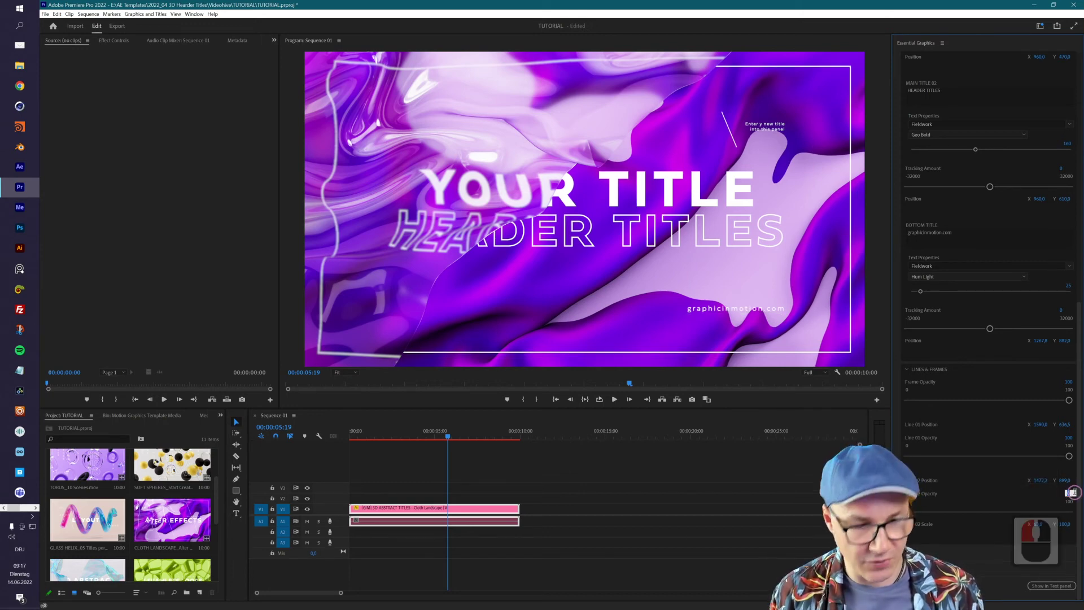
text(100)
key(Return)
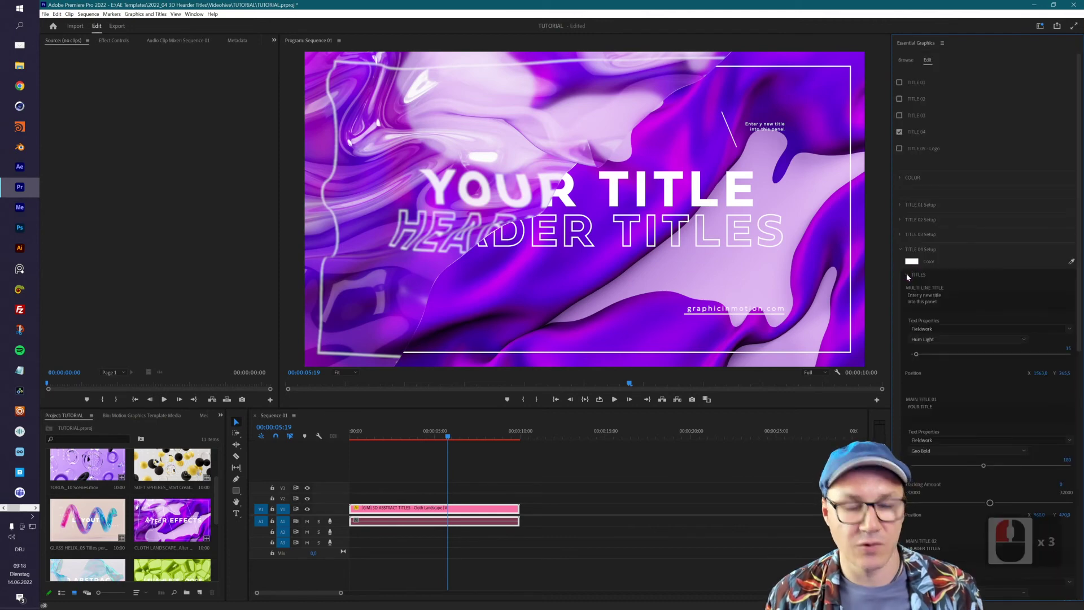
Disable Title 04, enable Title 05 - Logo instead, and expand the logo settings in the Title 05 setup
click(906, 277)
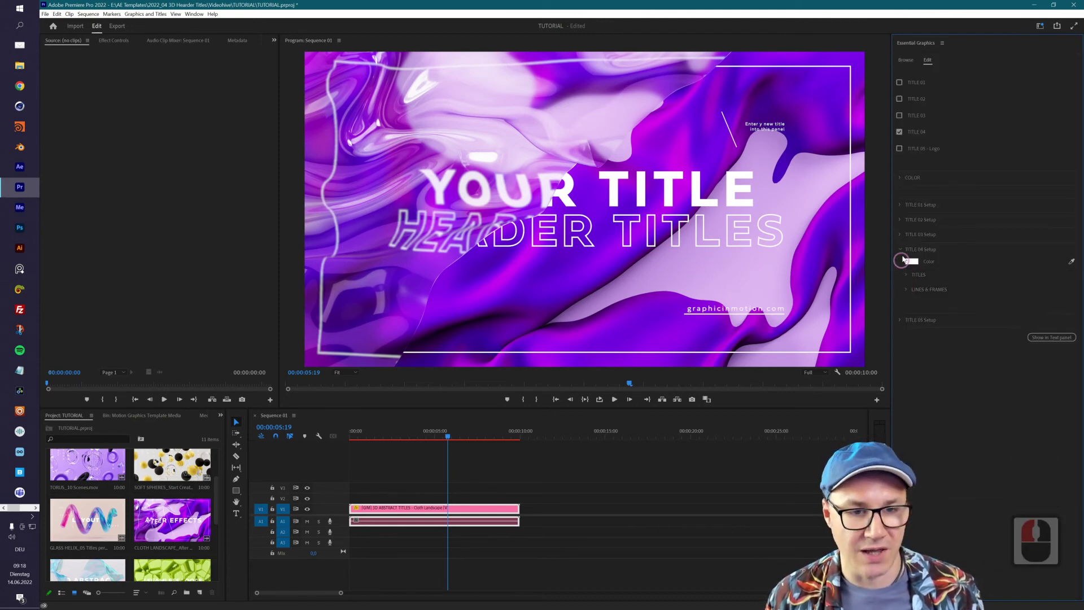
click(902, 250)
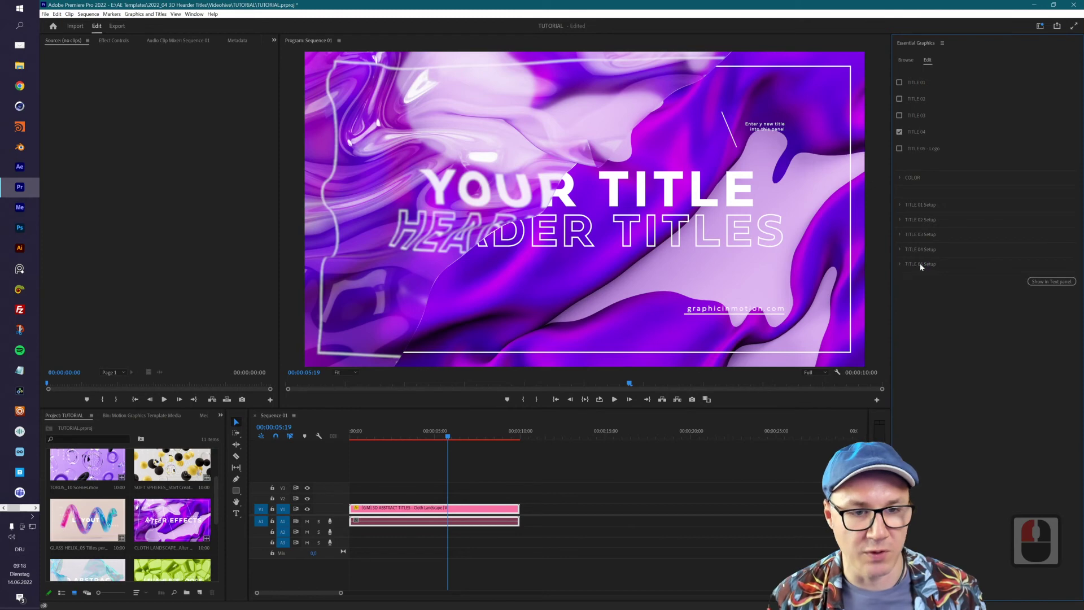
click(899, 132)
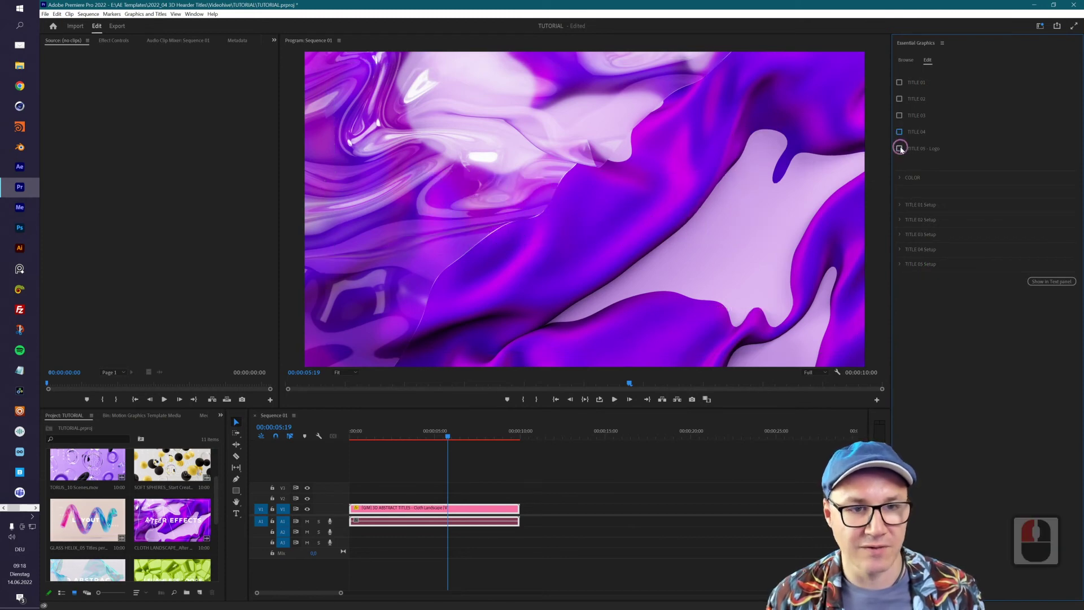
click(900, 149)
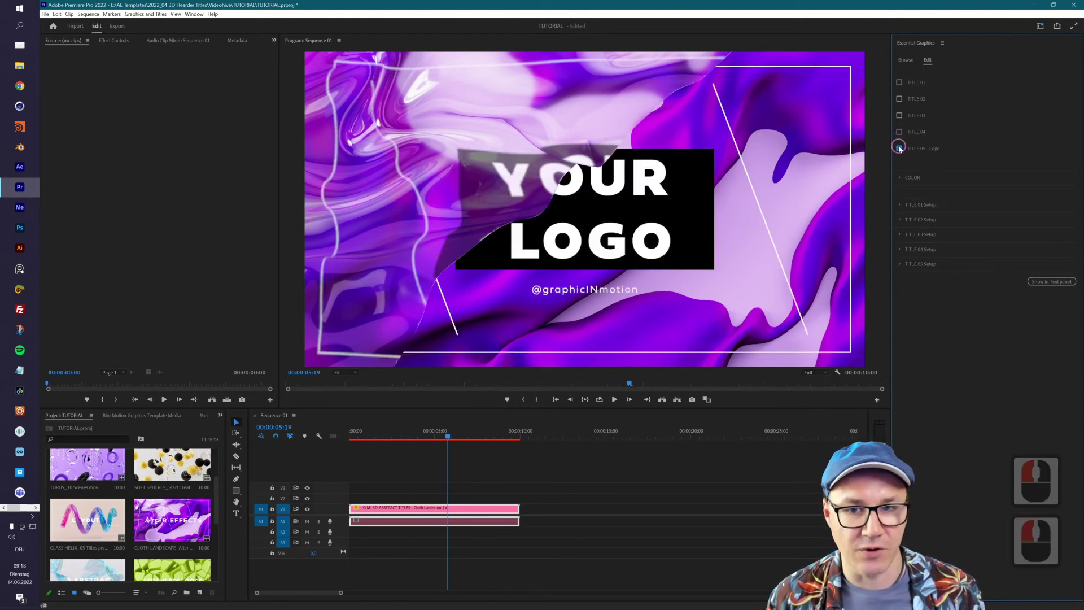
click(899, 264)
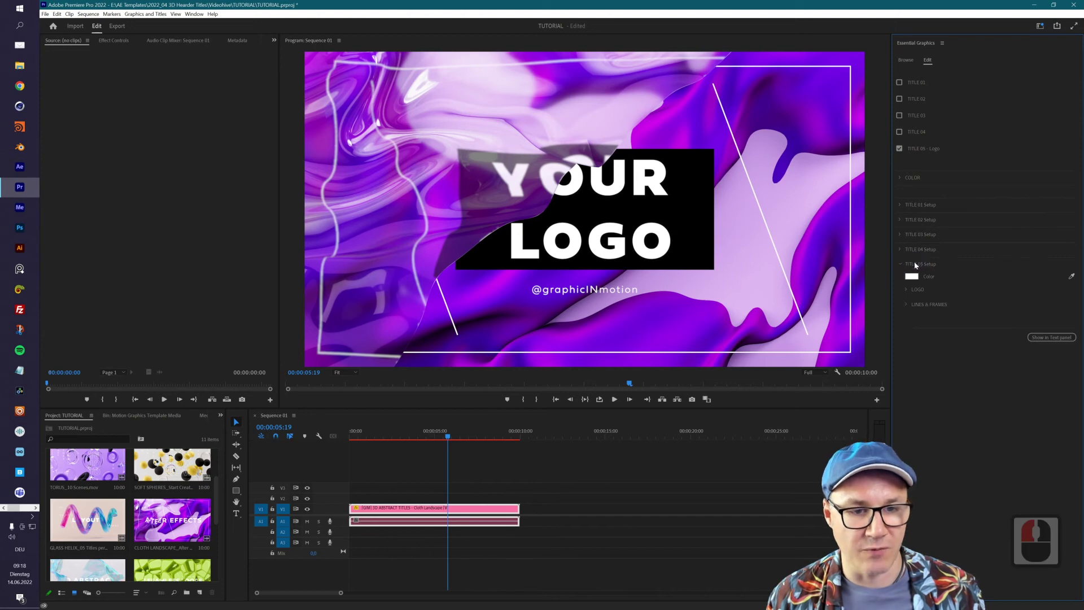
click(906, 289)
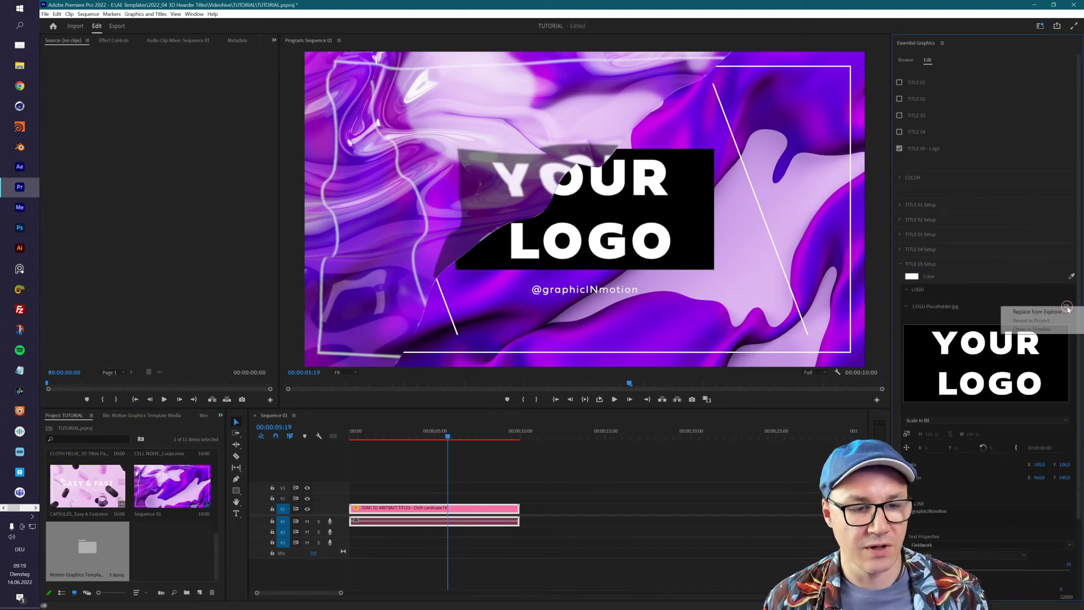
click(1067, 307)
click(1026, 312)
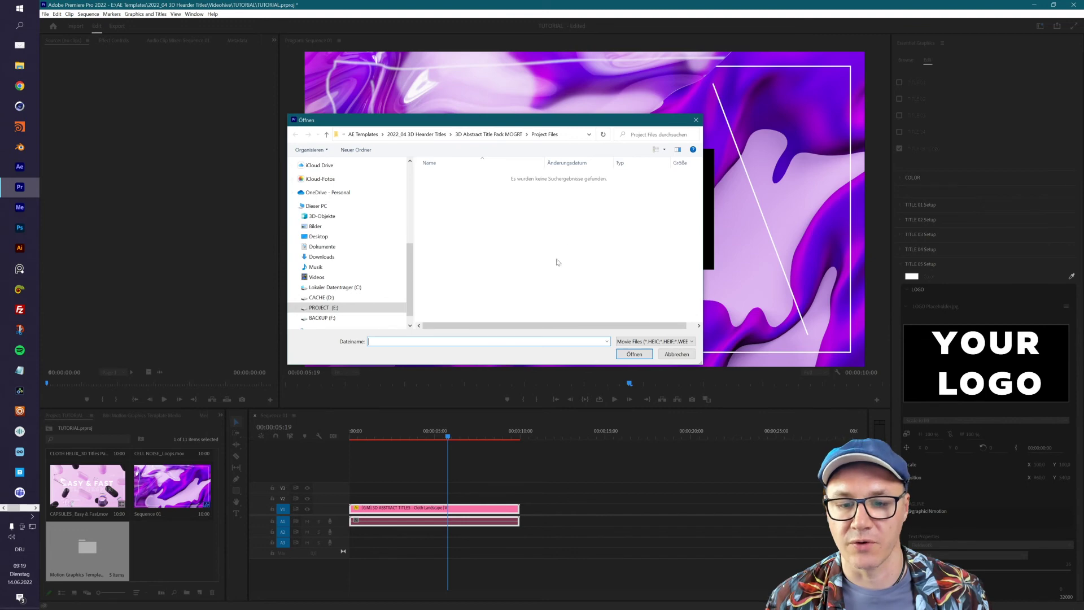
click(676, 354)
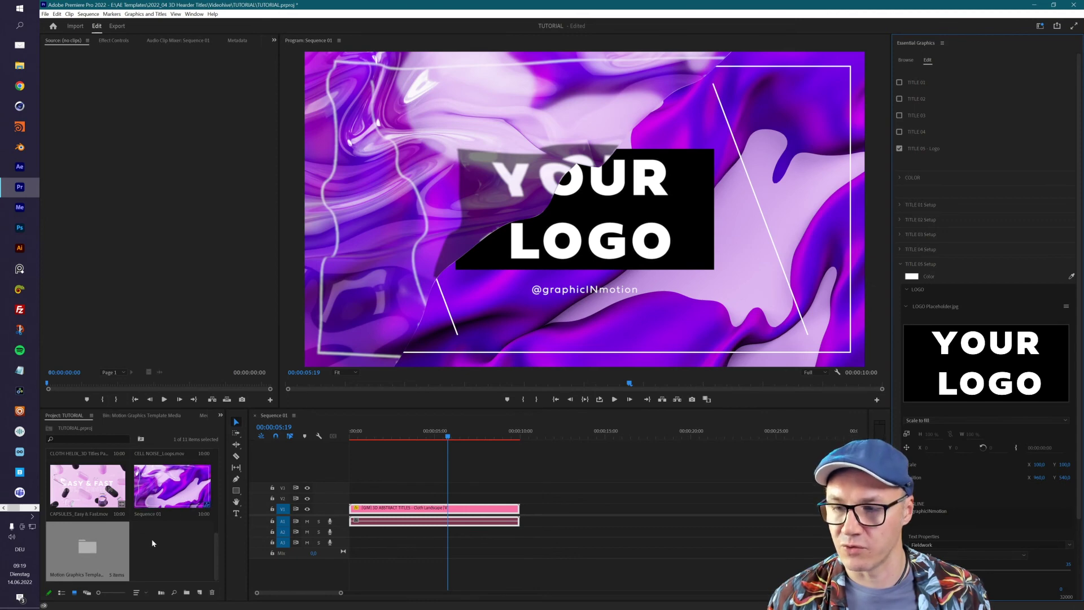
Replace Title 05's logo placeholder with the multicoloured G logo from the project's Motion Graphics Template Media bin
double_click(87, 550)
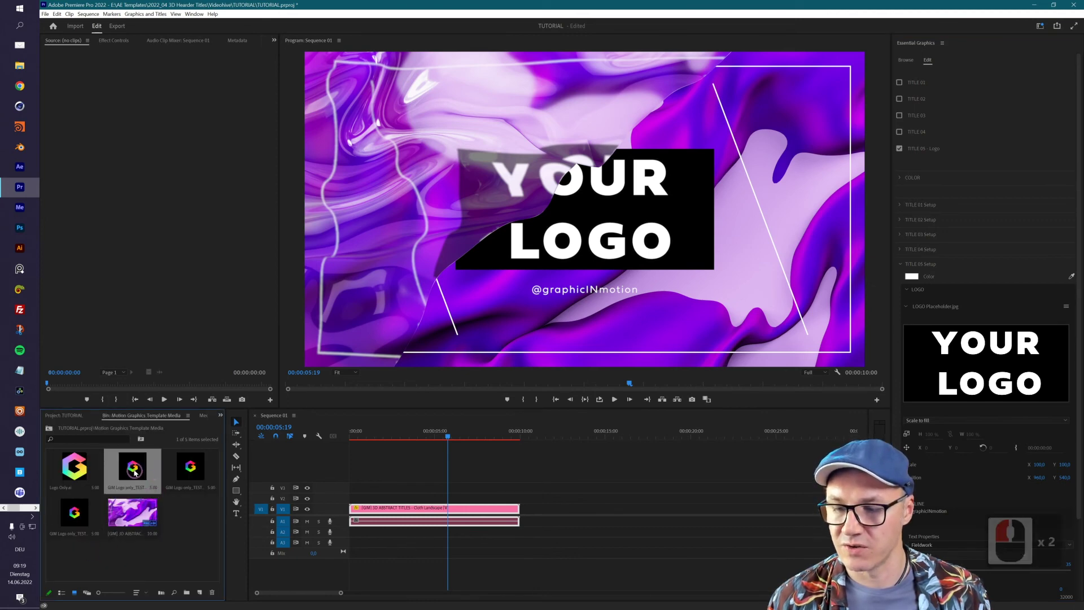
drag(189, 477, 966, 368)
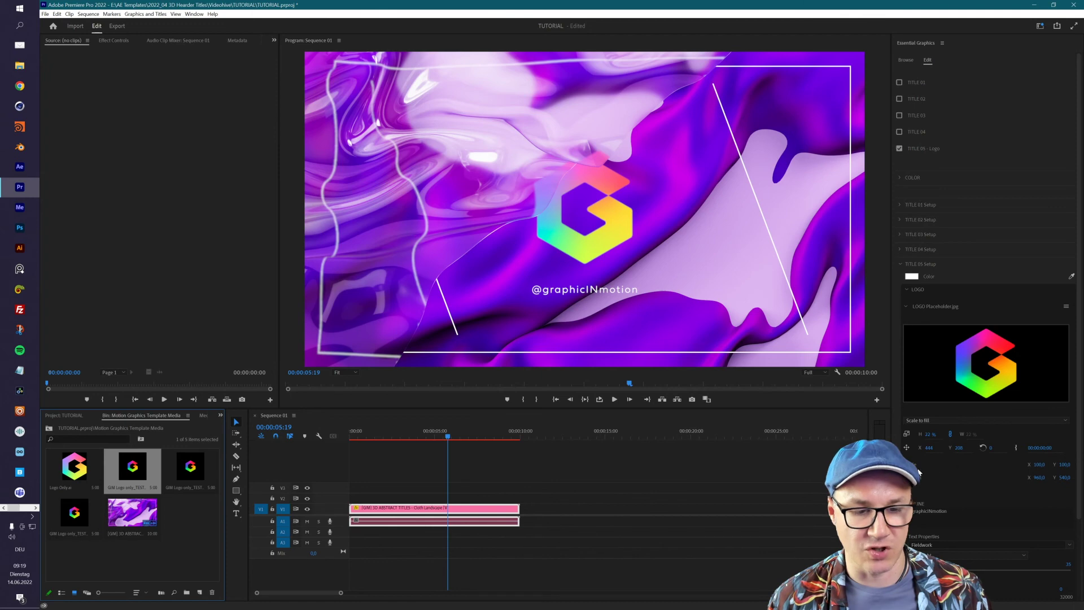
scroll(1000, 476, down, 2)
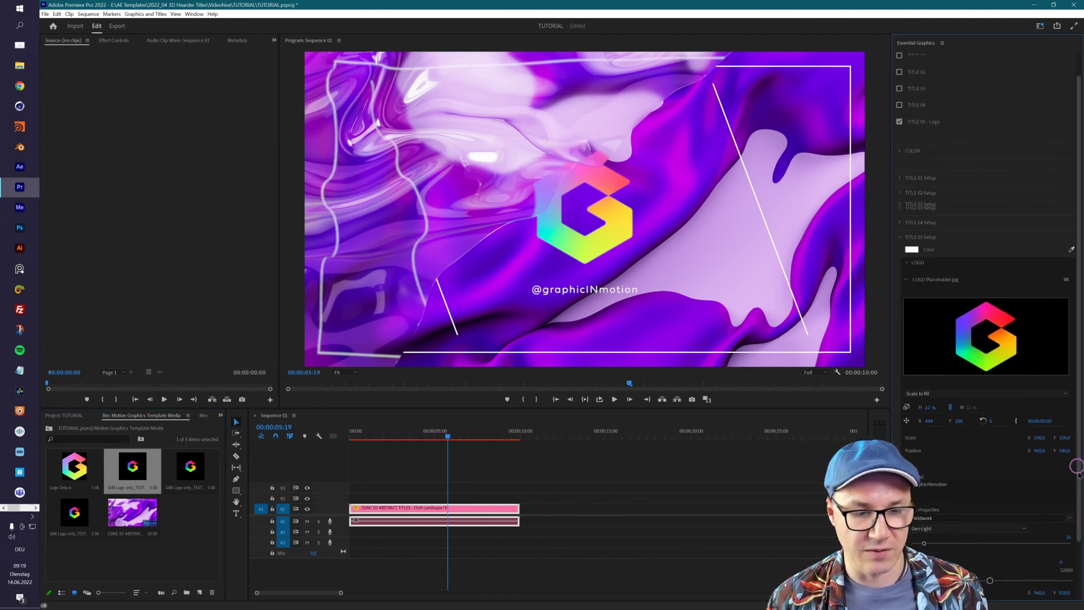